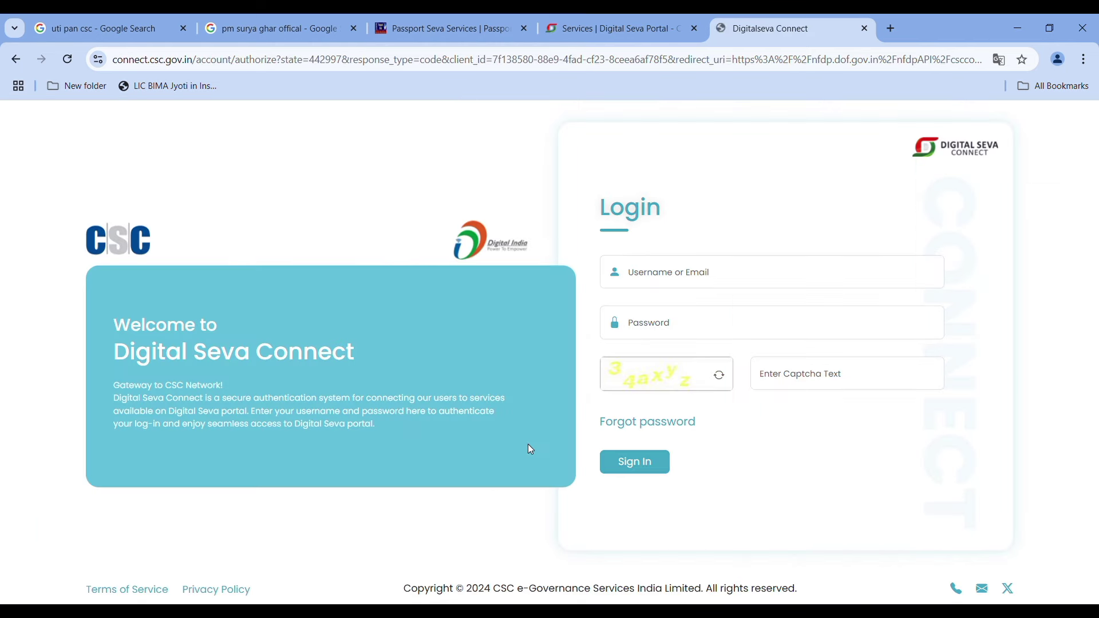
- Sign in to Digital Seva Connect, re-entering a fresh captcha after the first was rejected
left_click(820, 375)
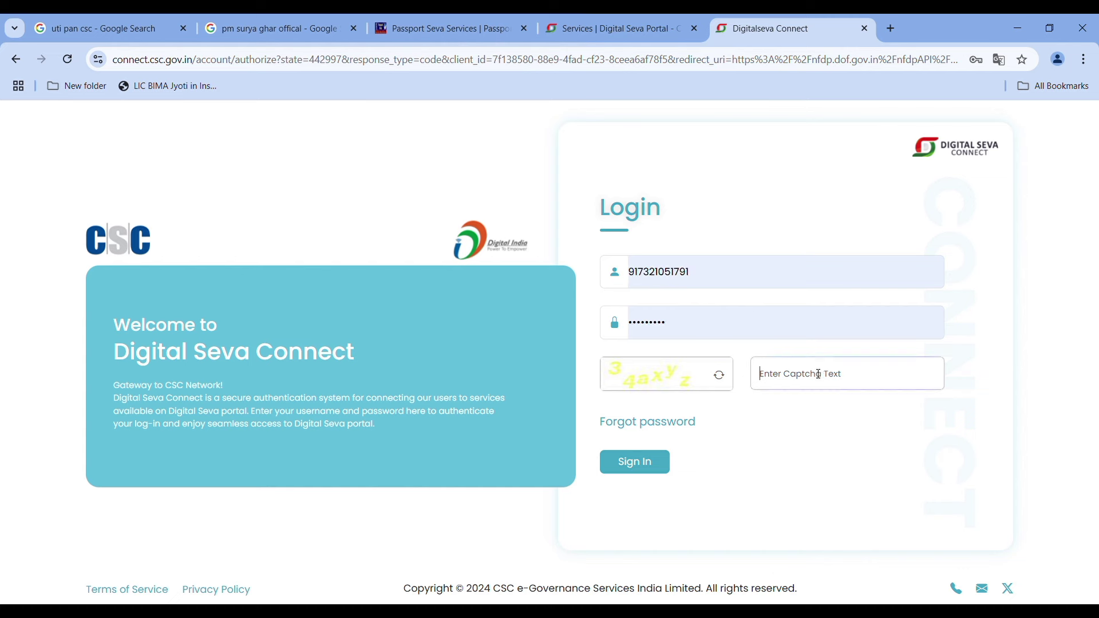
type("34azyz")
left_click(665, 471)
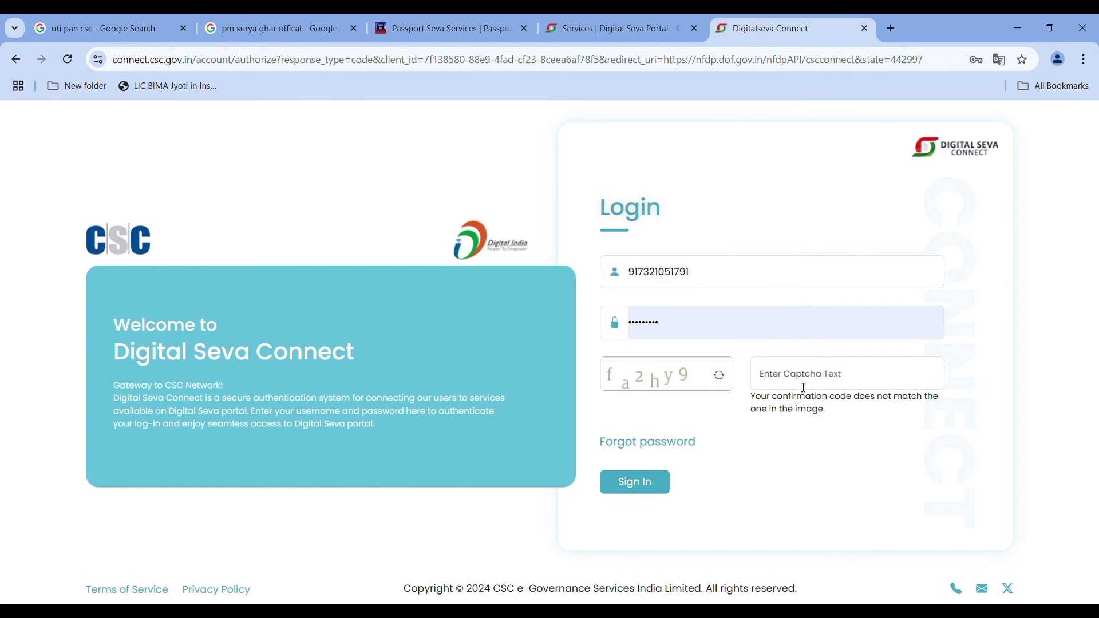
left_click(819, 379)
type("f")
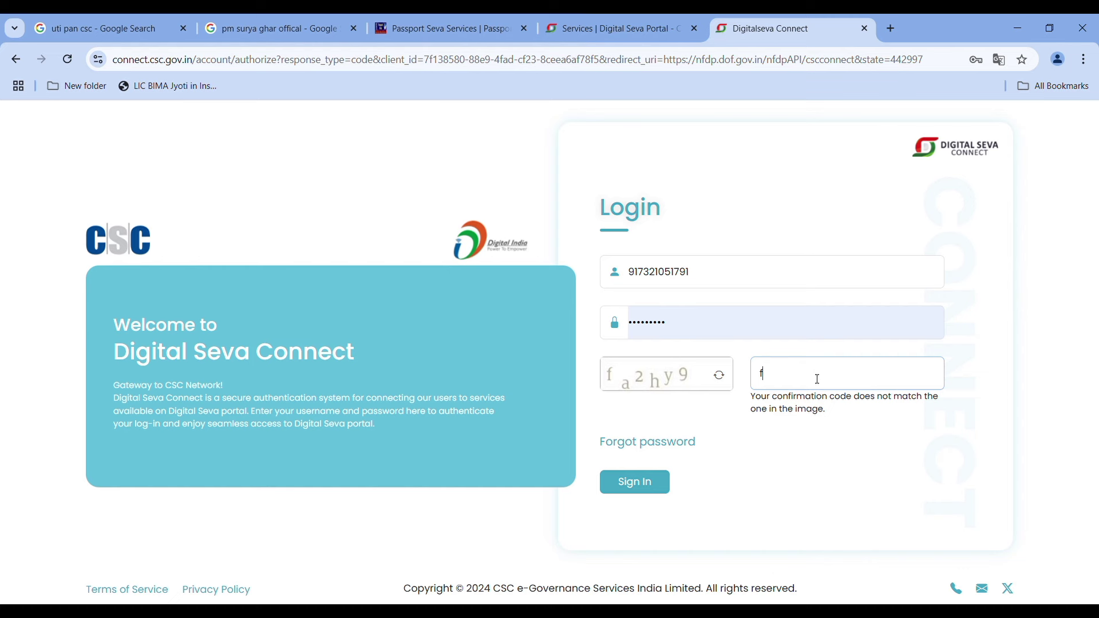
type("a2hy9")
left_click(657, 488)
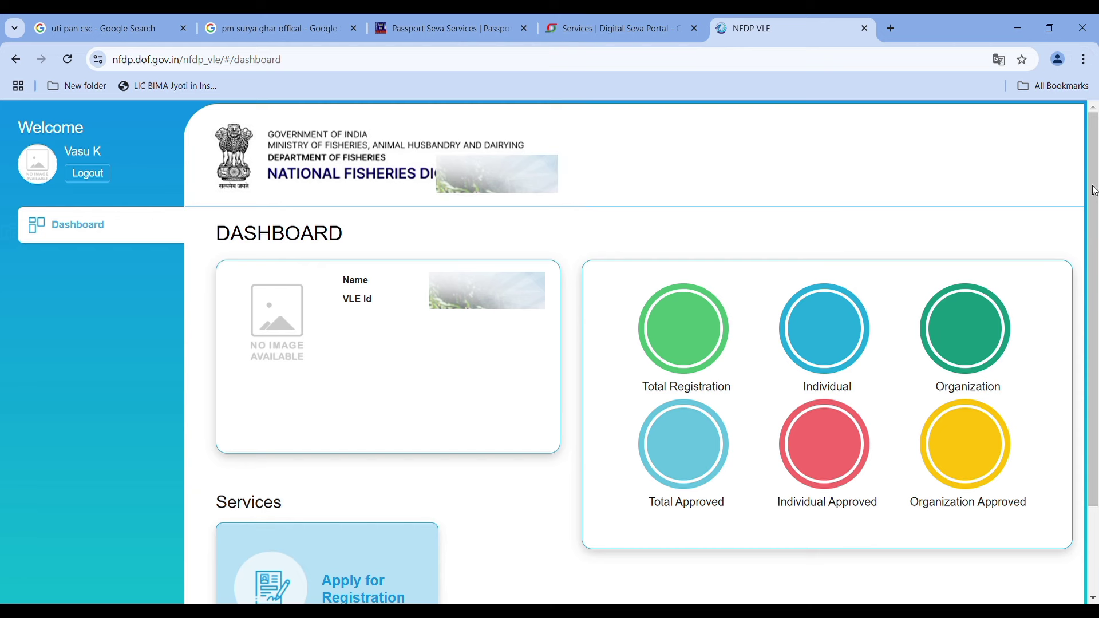
- Apply for a new NFDP registration with Individual as the applicant type
left_click_drag(1095, 189, 1096, 284)
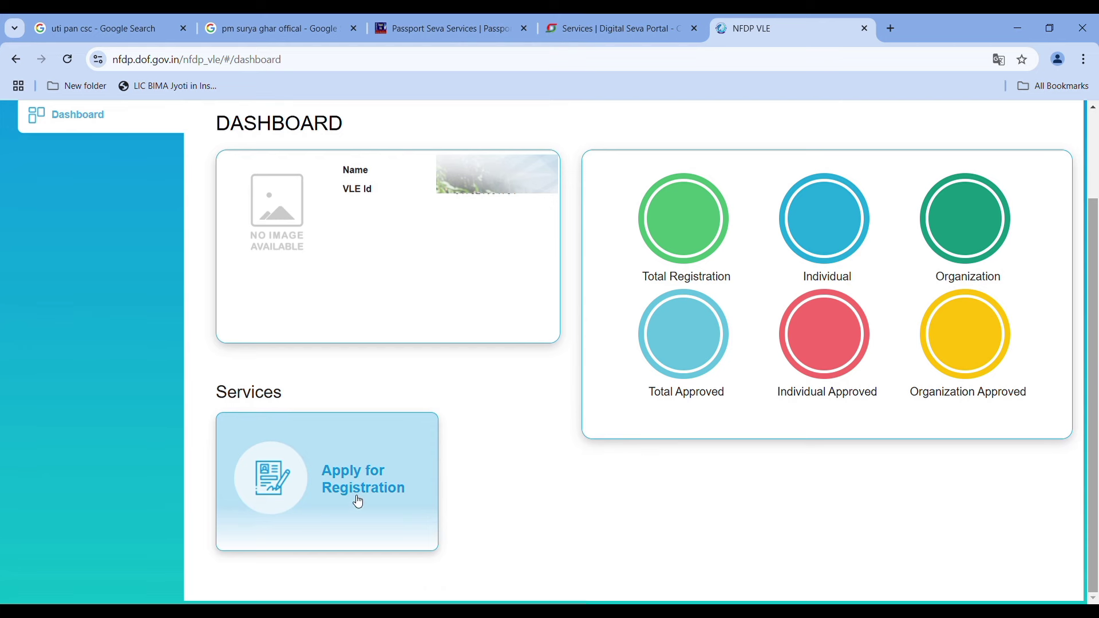
left_click(365, 475)
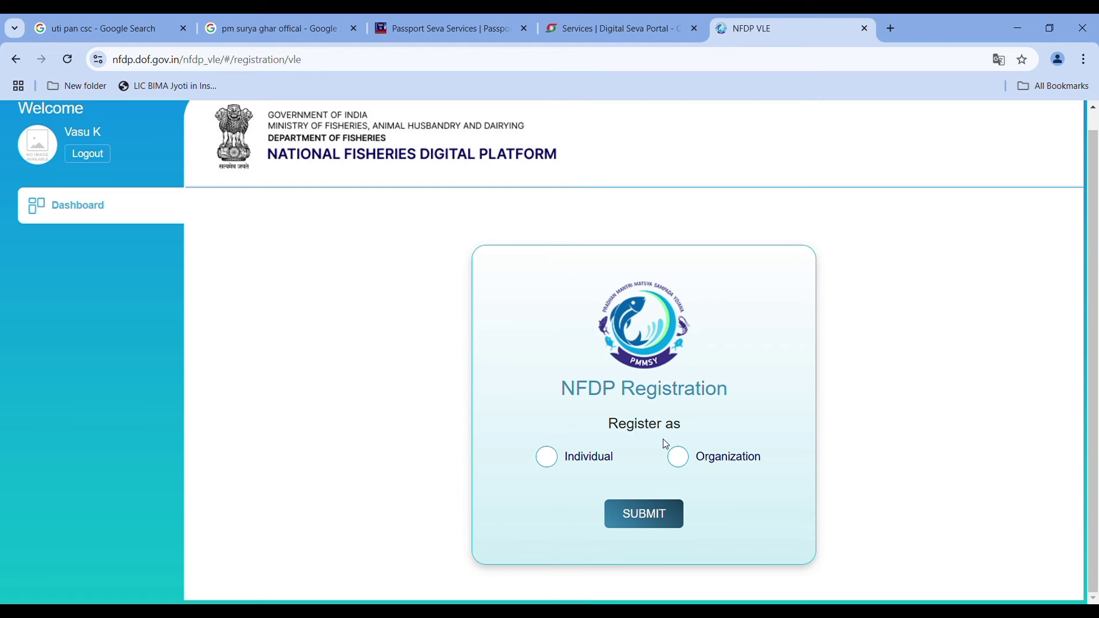
left_click(552, 462)
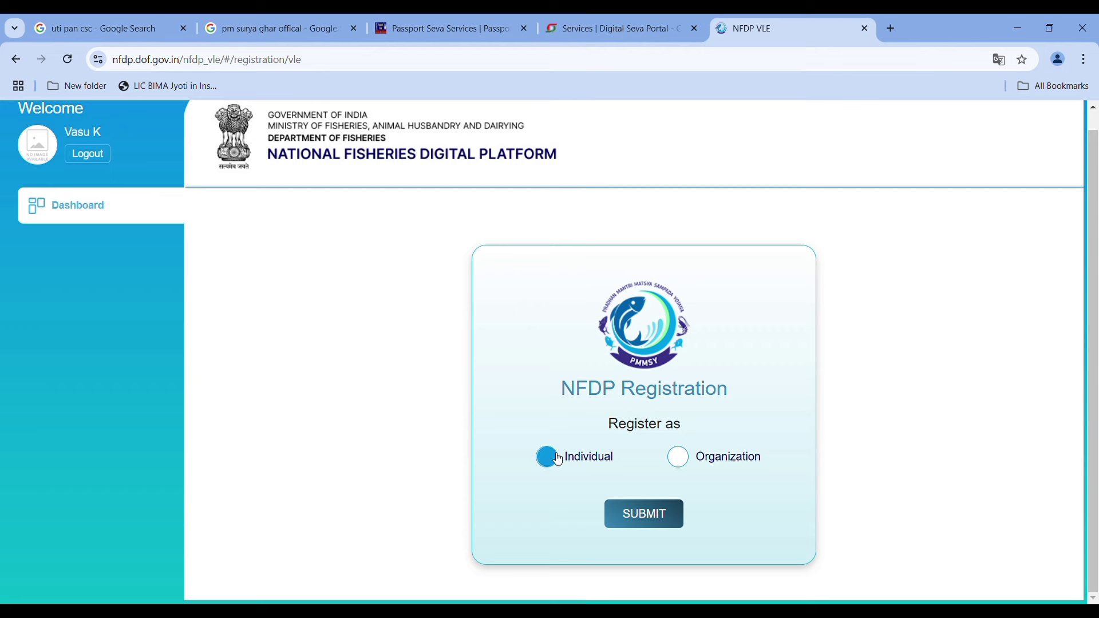
left_click(659, 517)
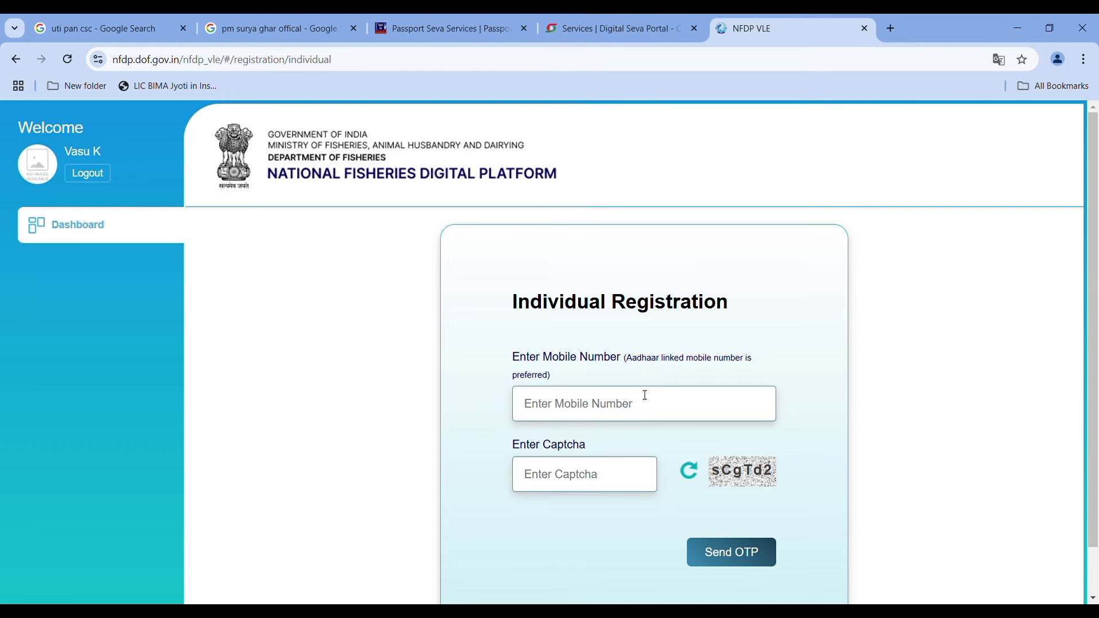
- Enter the applicant's mobile number and the captcha, then request an OTP
left_click(612, 407)
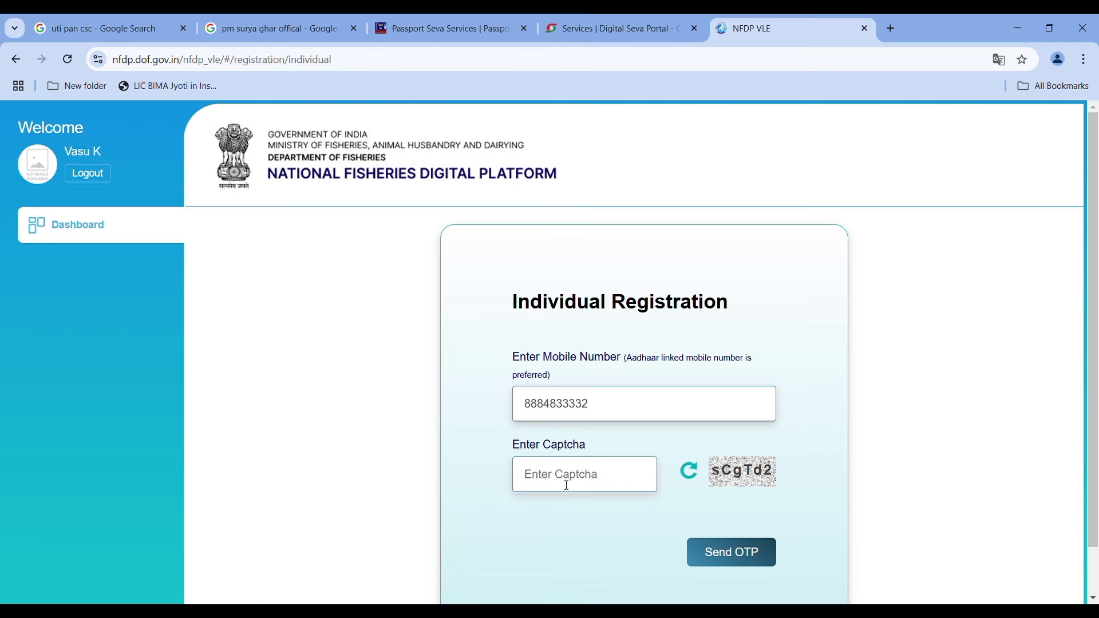
left_click(567, 485)
type("scgTd2")
left_click(730, 556)
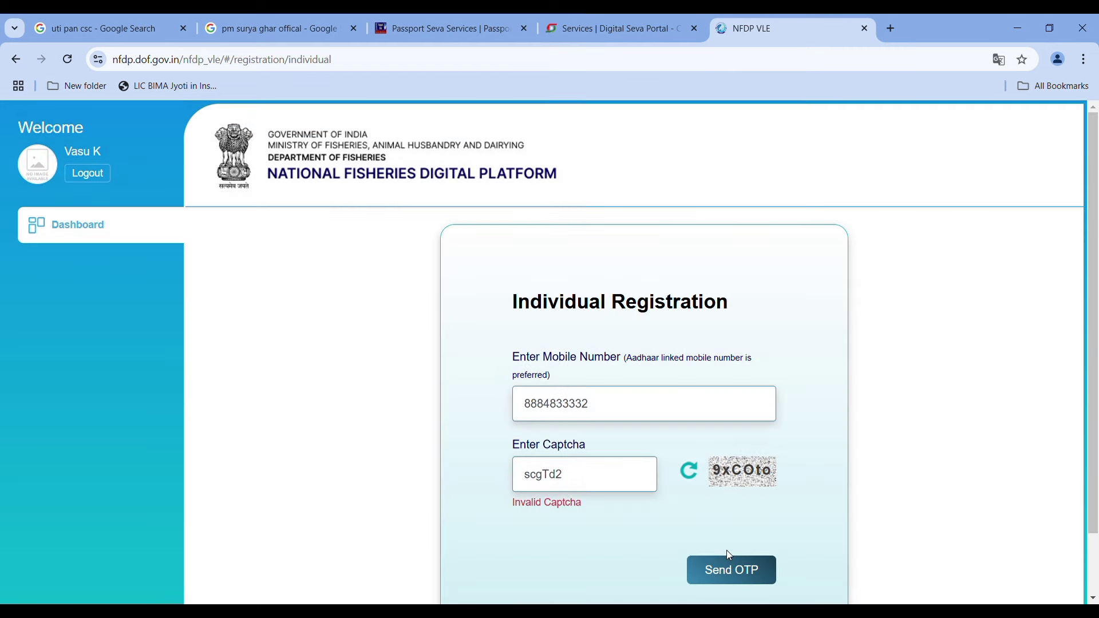
- Replace the rejected captcha, resend the OTP, and validate the received mobile code
double_click(600, 483)
key("BackSpace")
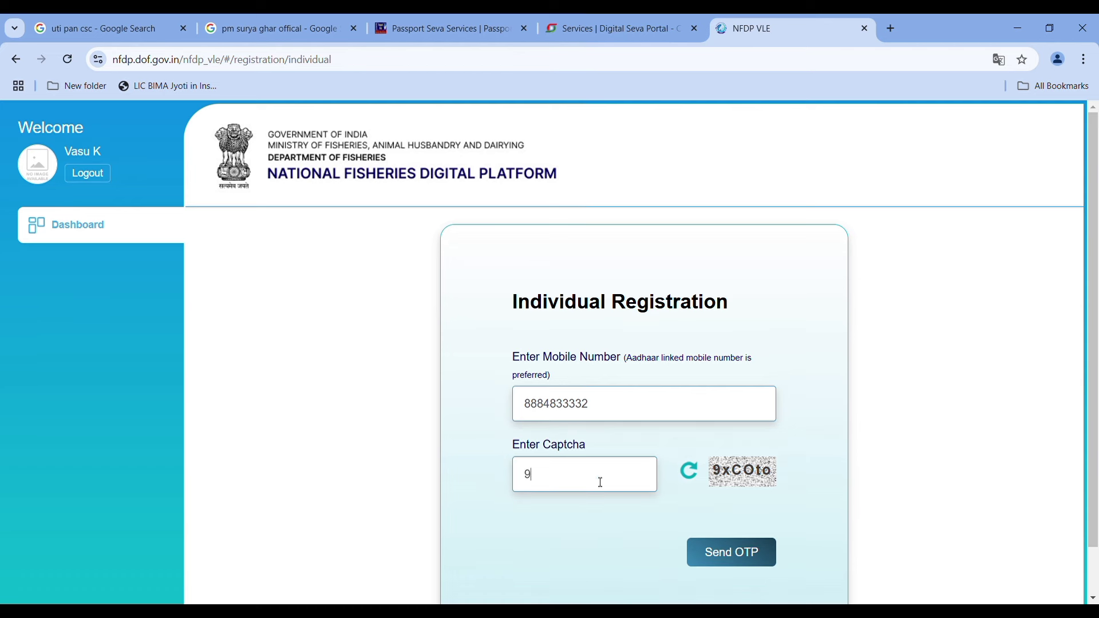
left_click(747, 561)
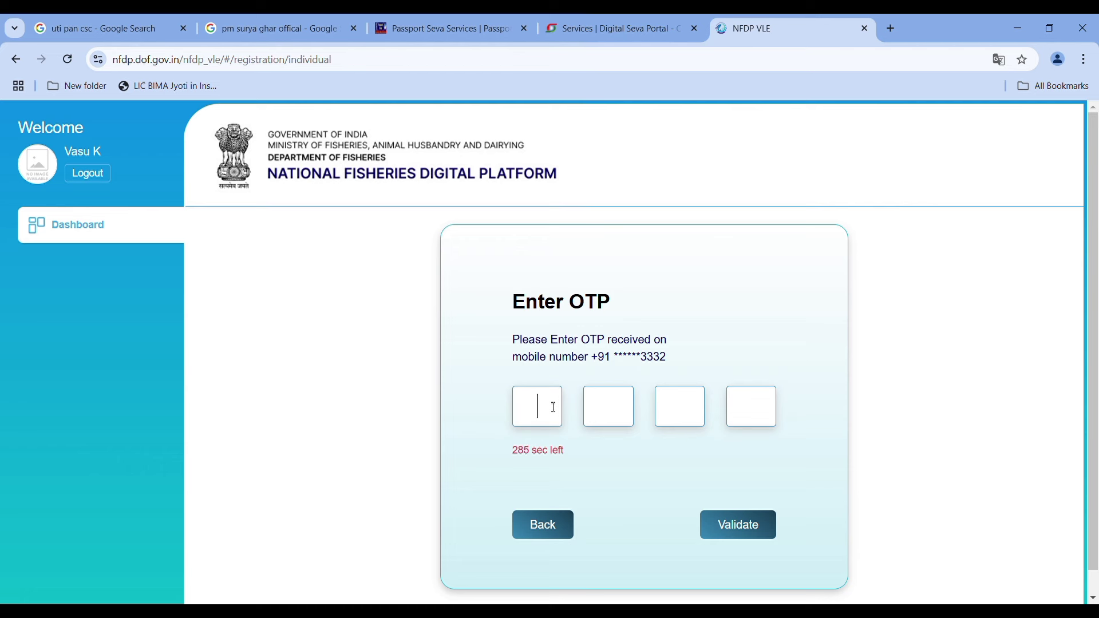
left_click(744, 531)
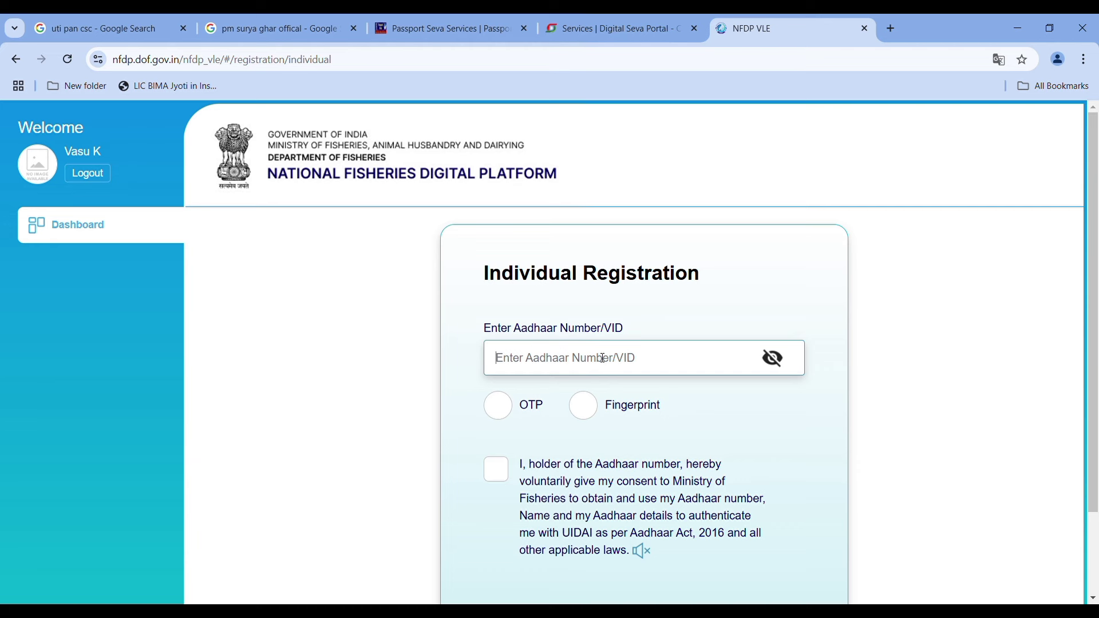
- Enter the applicant's Aadhaar number, correcting it, and choose OTP authentication
left_click(604, 359)
type("•••••••")
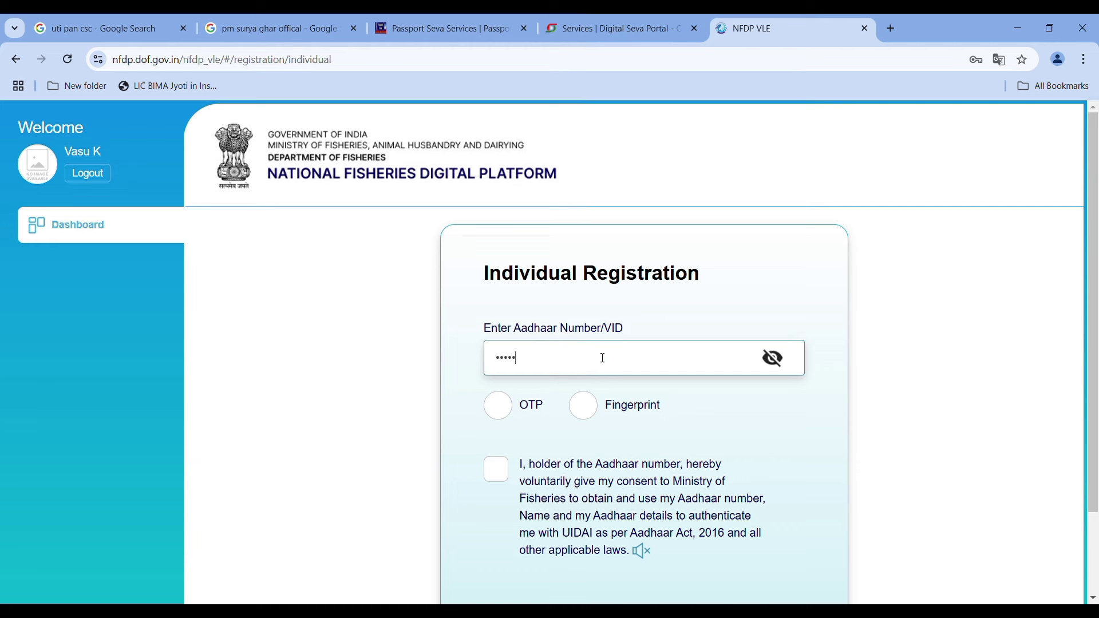
type("•••••••")
left_click(499, 409)
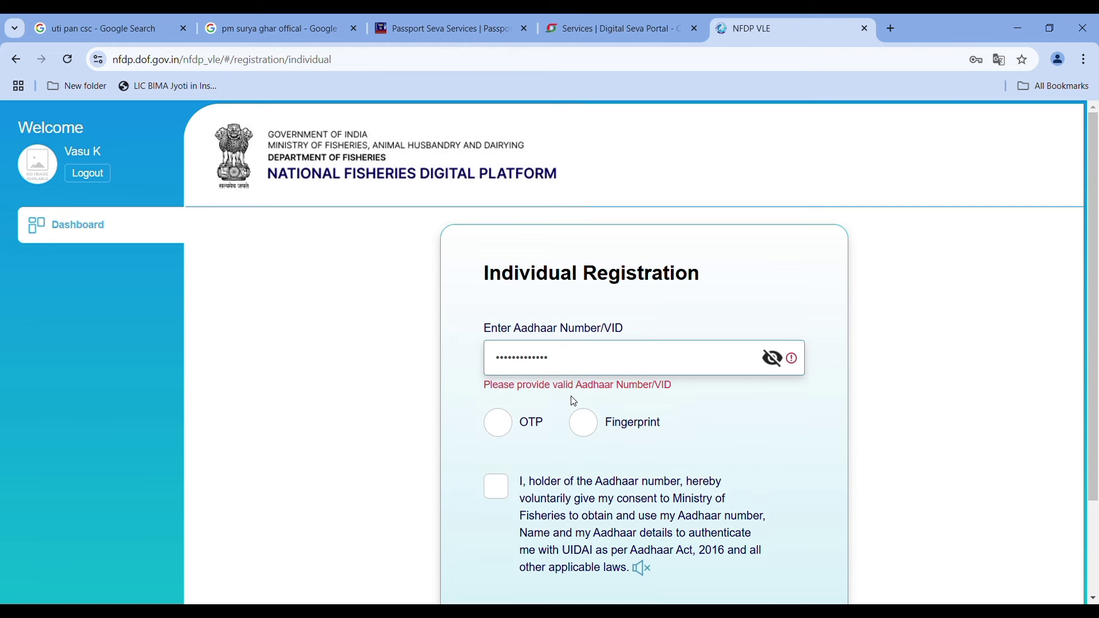
double_click(594, 364)
key("BackSpace")
type("••••••••••••")
left_click(490, 411)
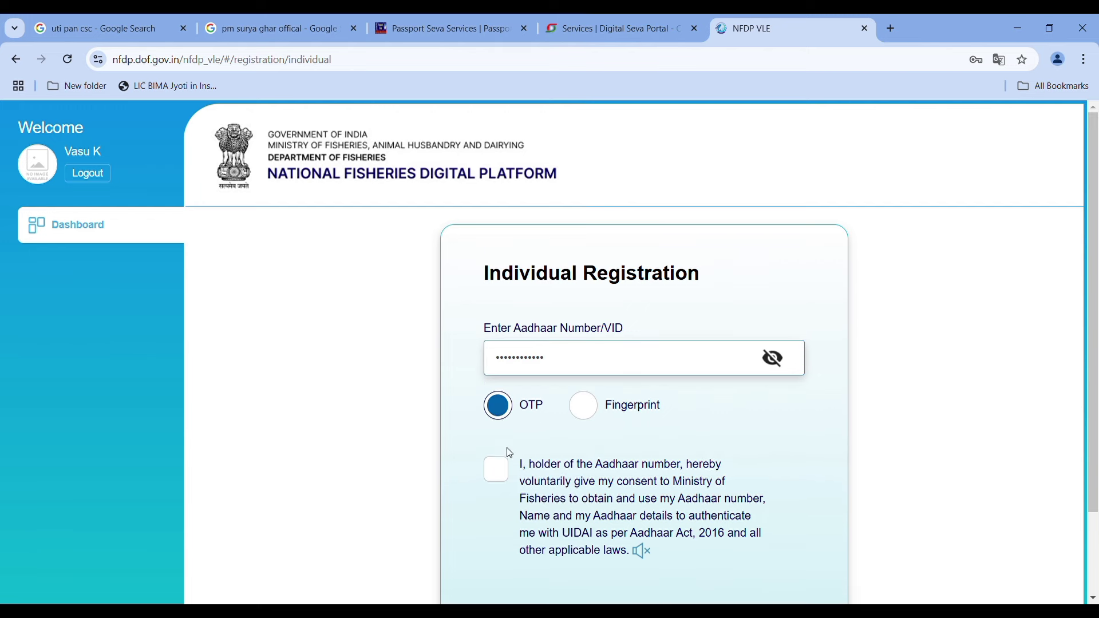
scroll(991, 418, "down", 1)
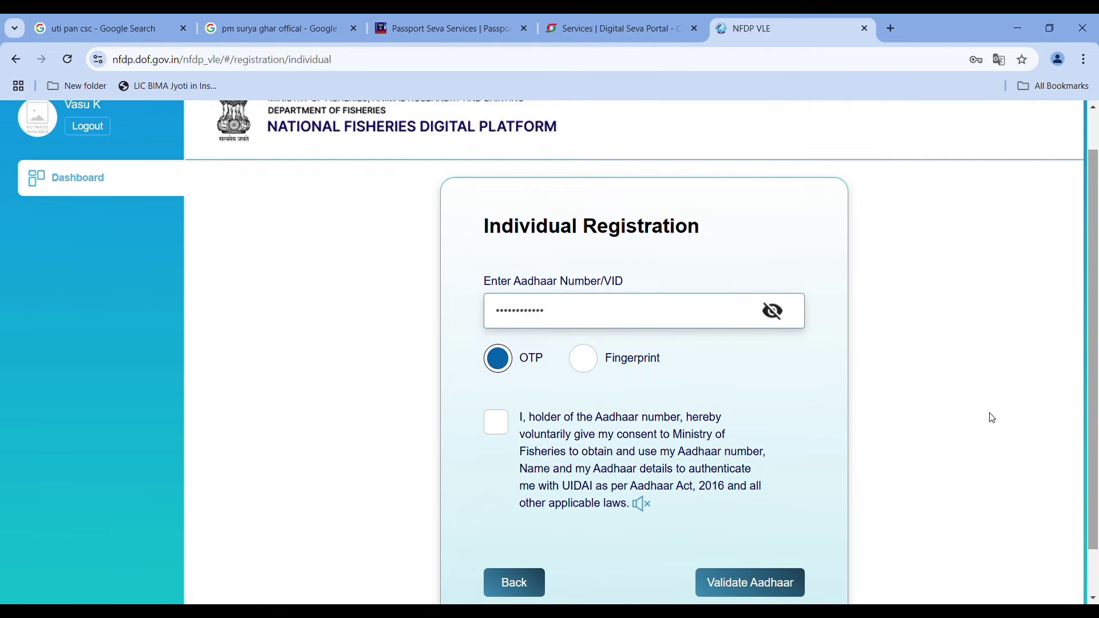
- Give Aadhaar consent, request the OTP and validate the six-digit code
left_click(506, 428)
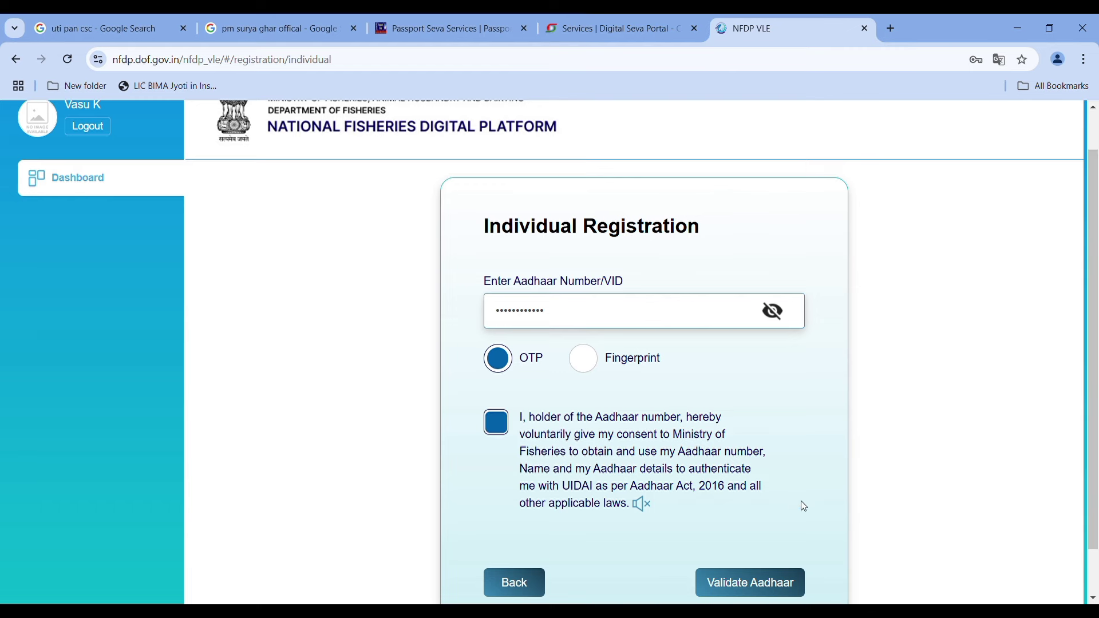
left_click(770, 590)
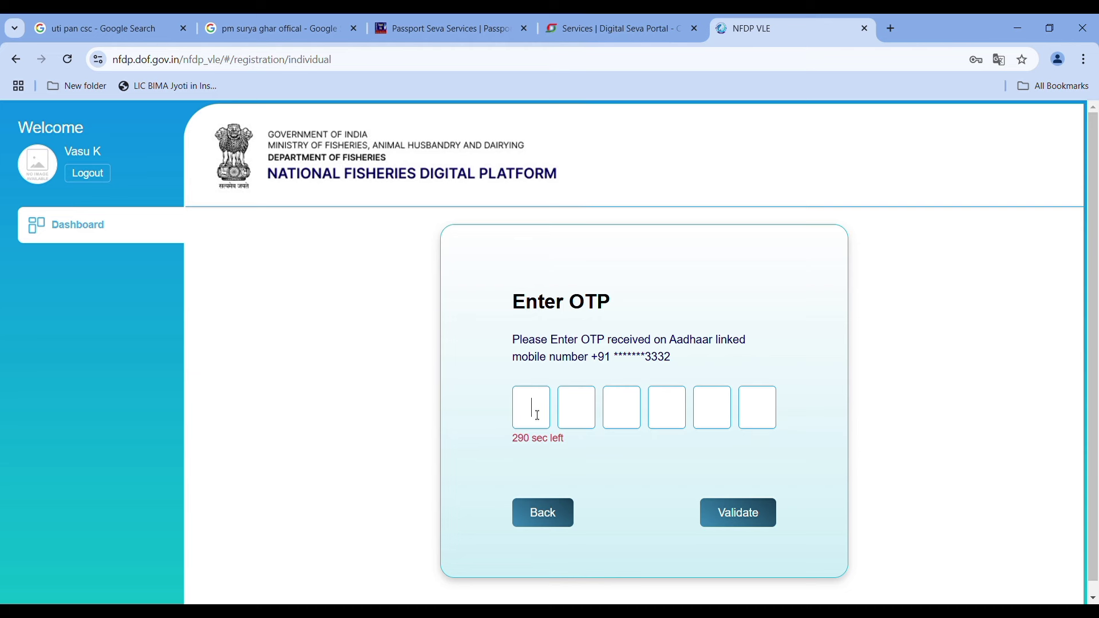
left_click(743, 516)
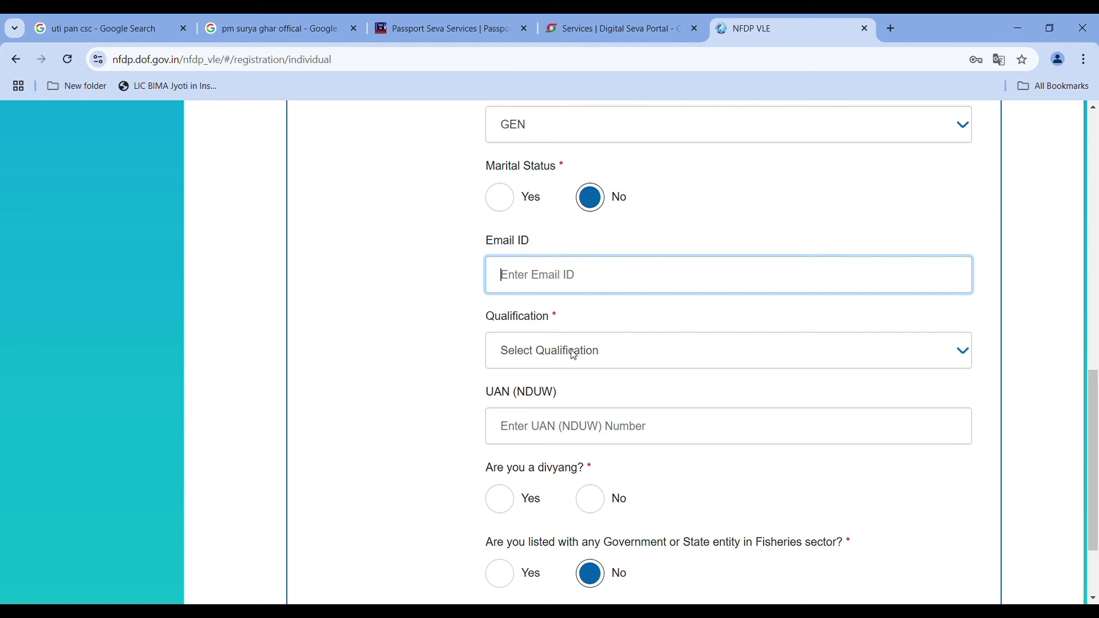
- Choose GRADUATE for Qualification, answer No for divyang, and save the personal details
key("Tab")
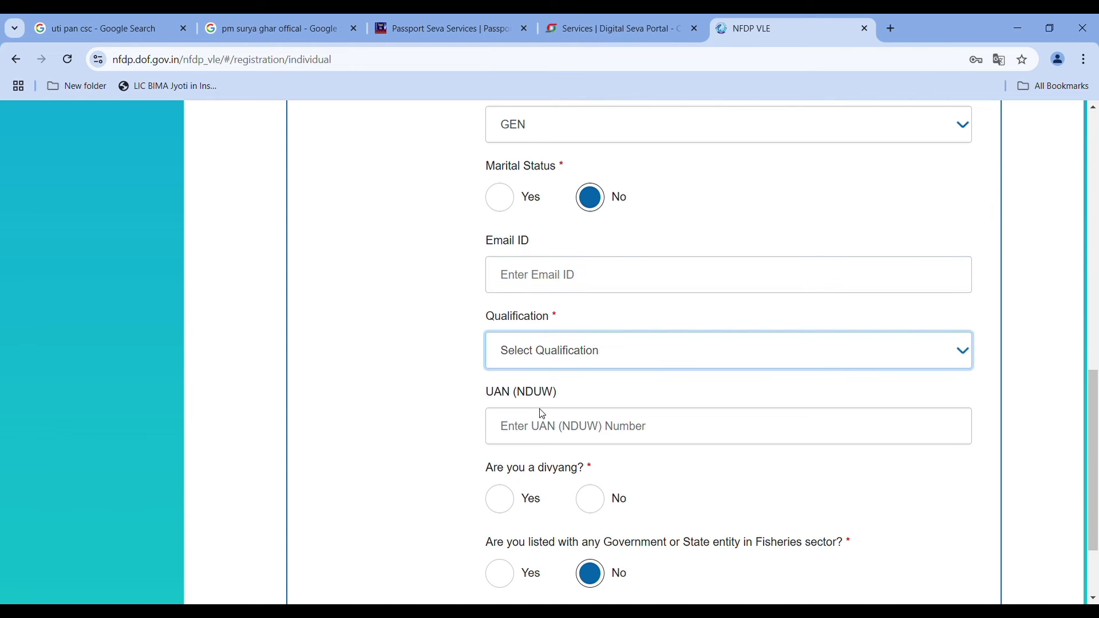
key("g")
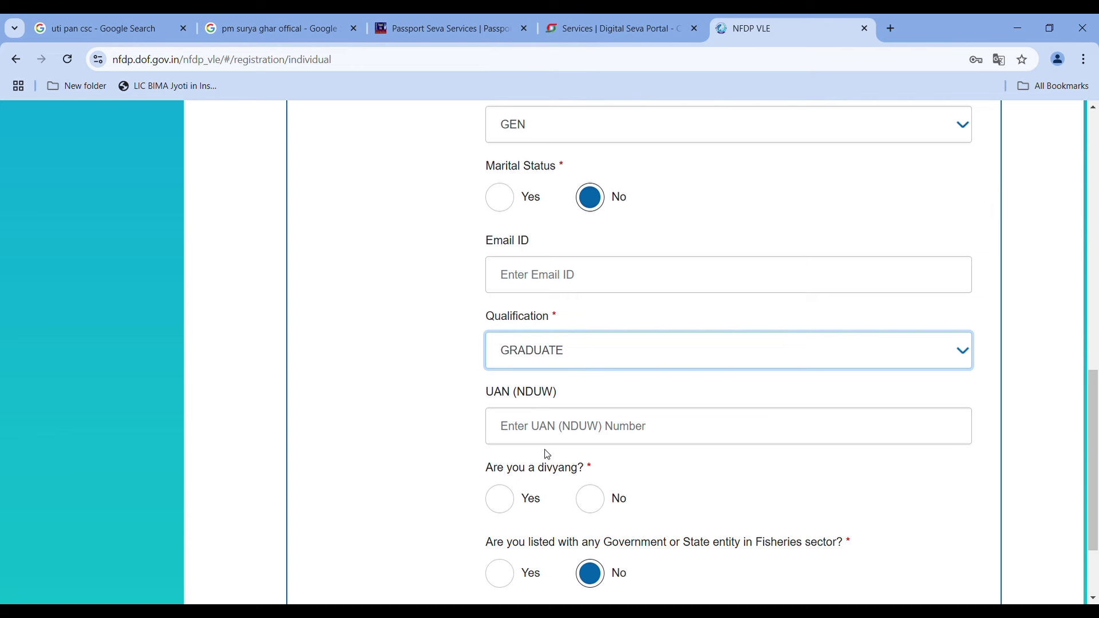
left_click(555, 432)
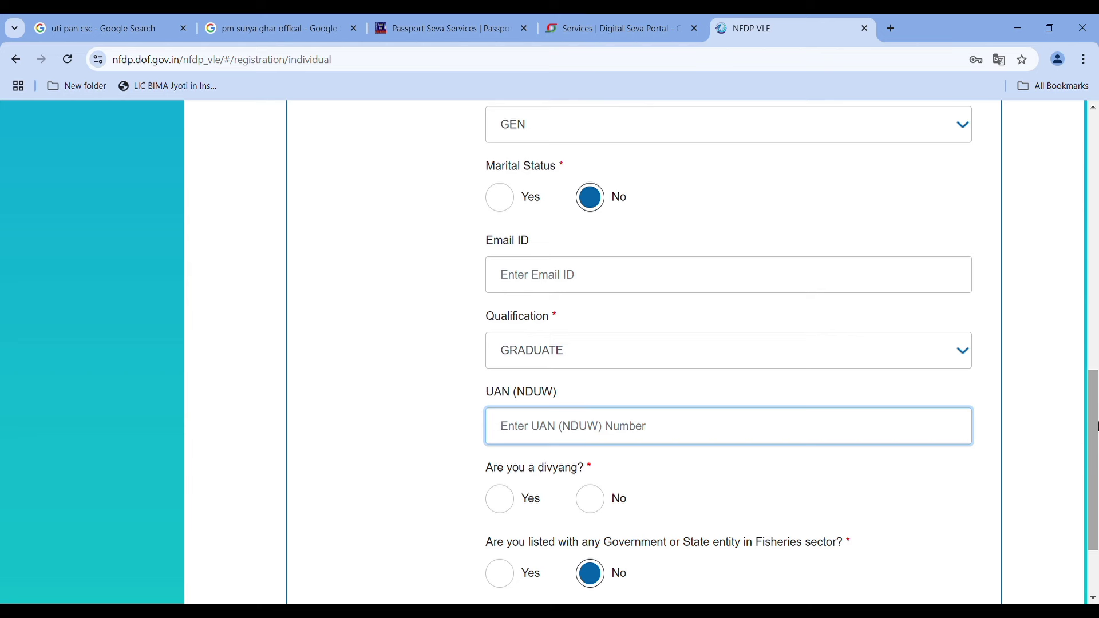
scroll(1096, 427, "down", 1)
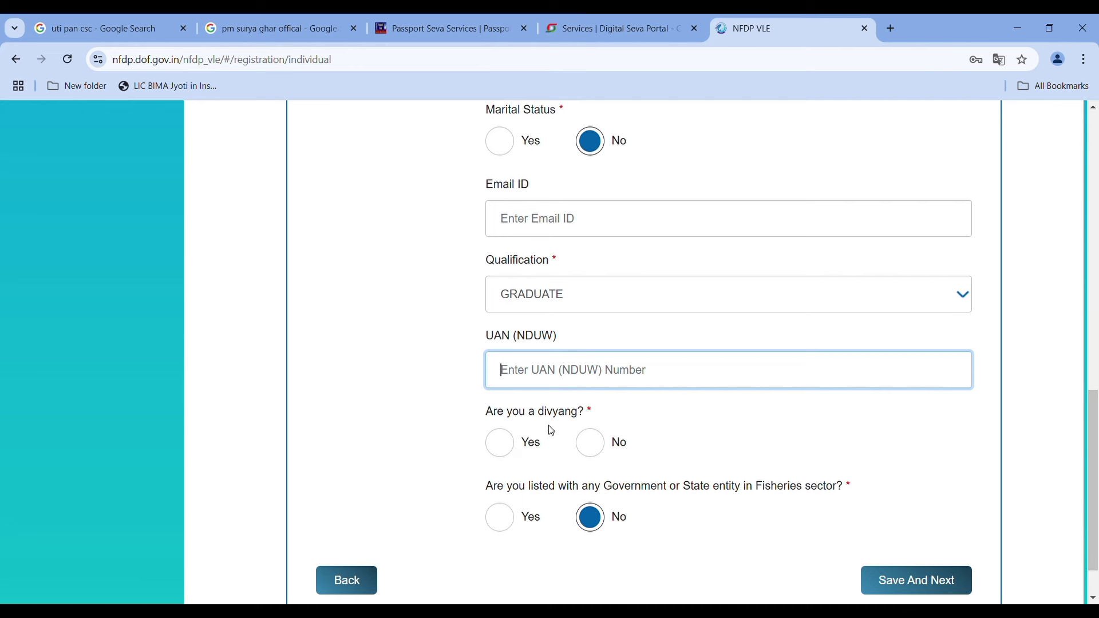
left_click(601, 448)
left_click(601, 444)
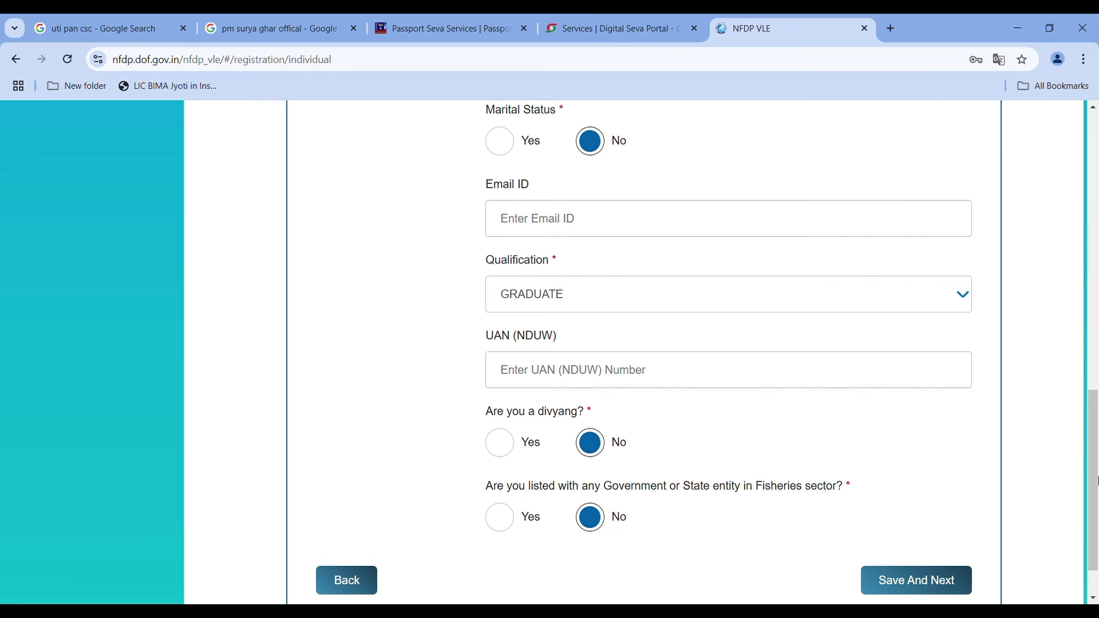
scroll(1097, 481, "down", 2)
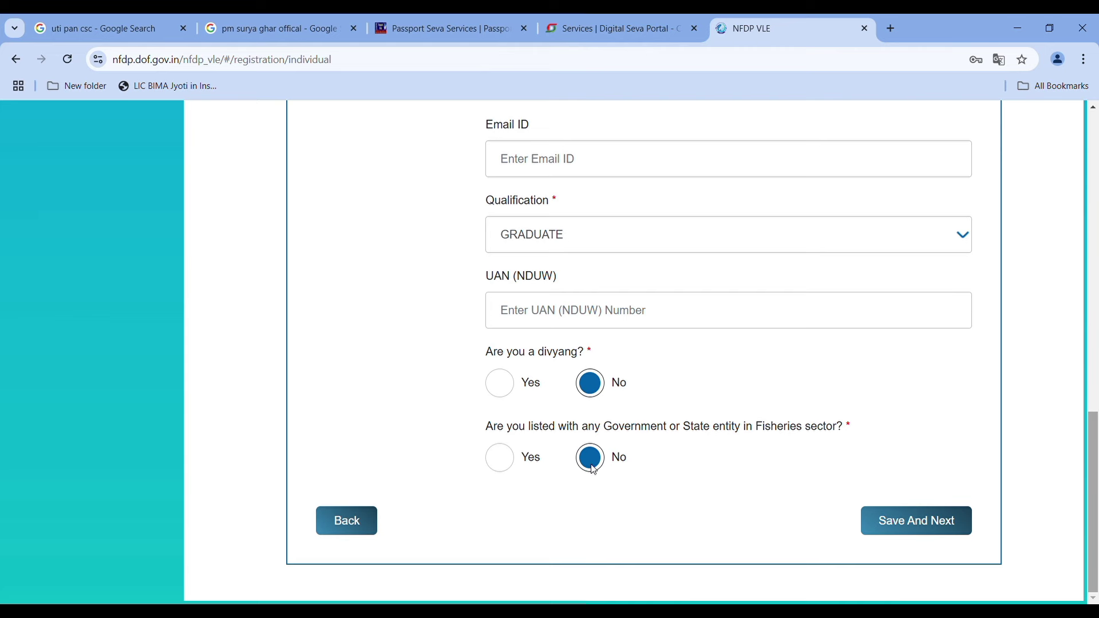
left_click(934, 524)
- Scroll through the address page, reviewing the permanent and current address details down to its end
scroll(1028, 277, "up", 4)
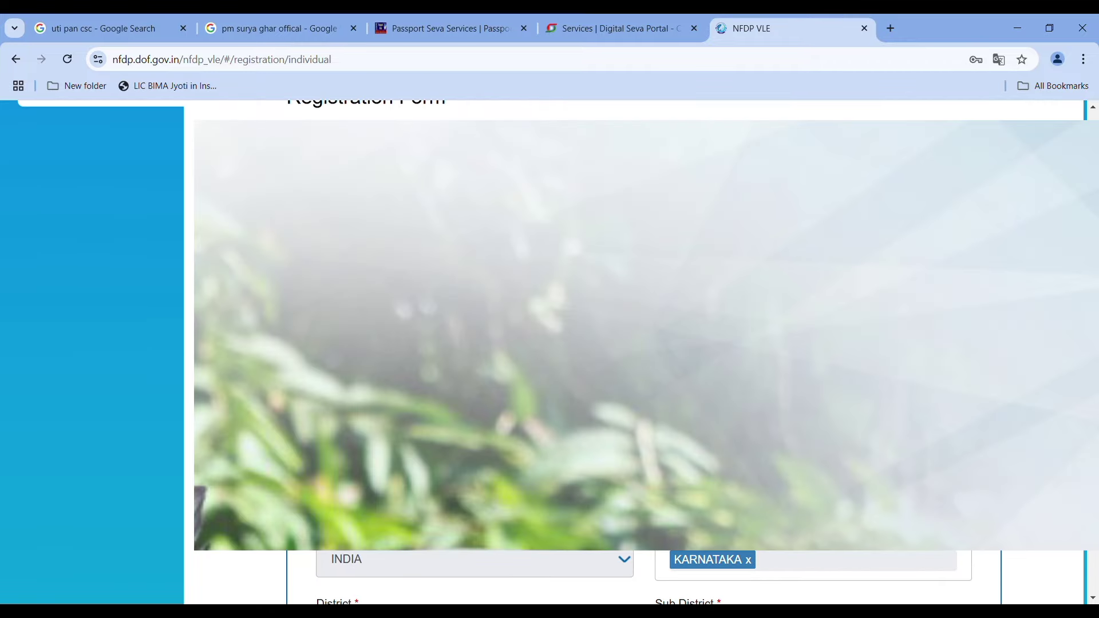
scroll(641, 573, "down", 3)
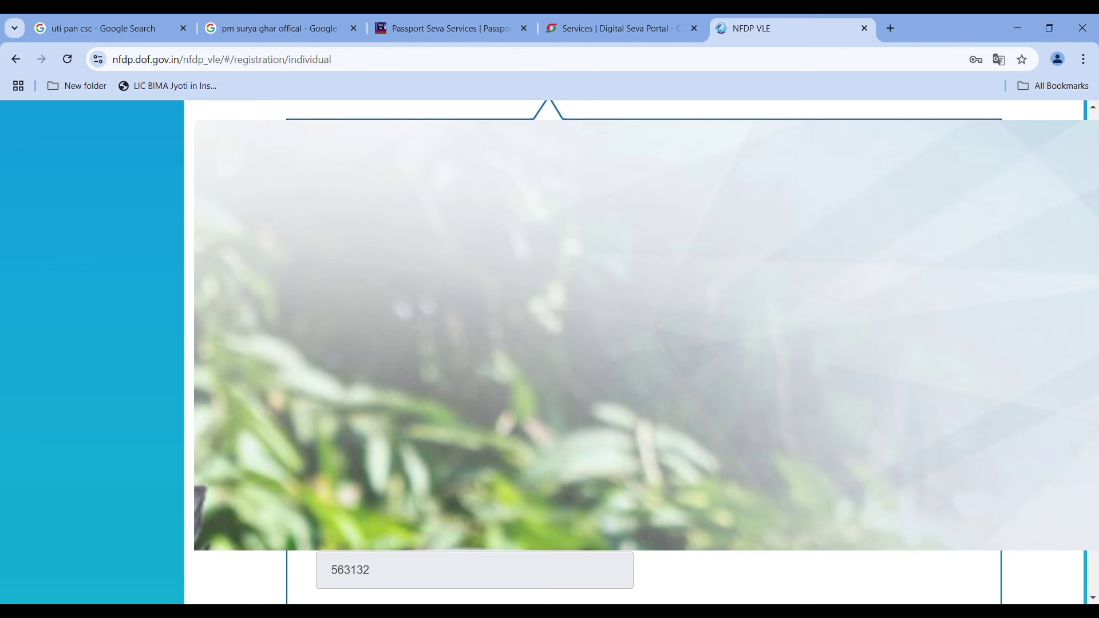
scroll(641, 353, "down", 8)
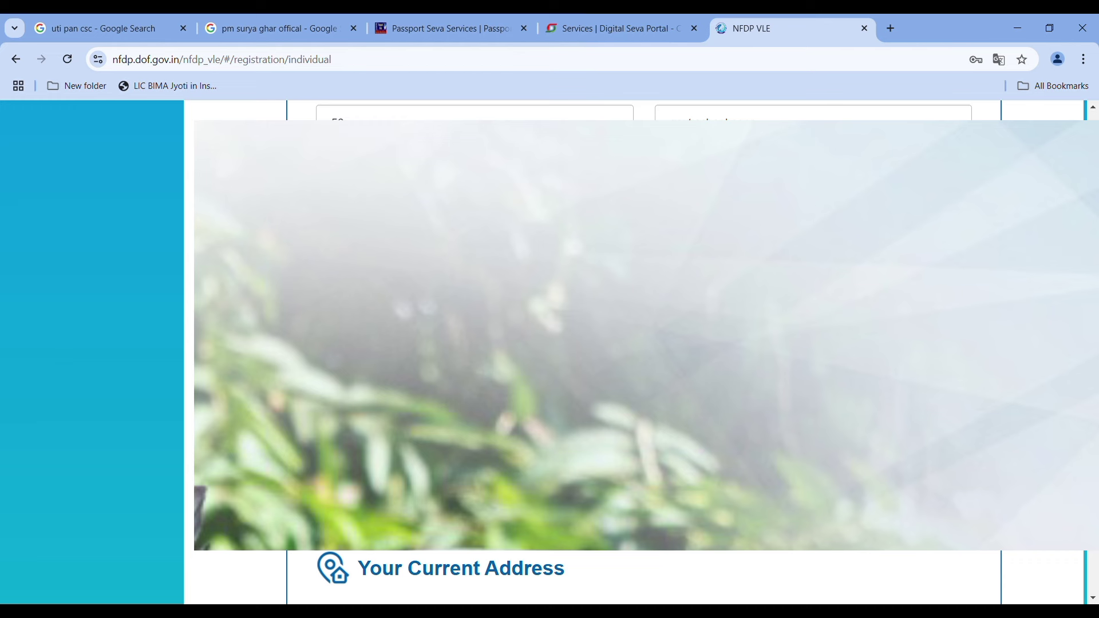
scroll(641, 352, "down", 5)
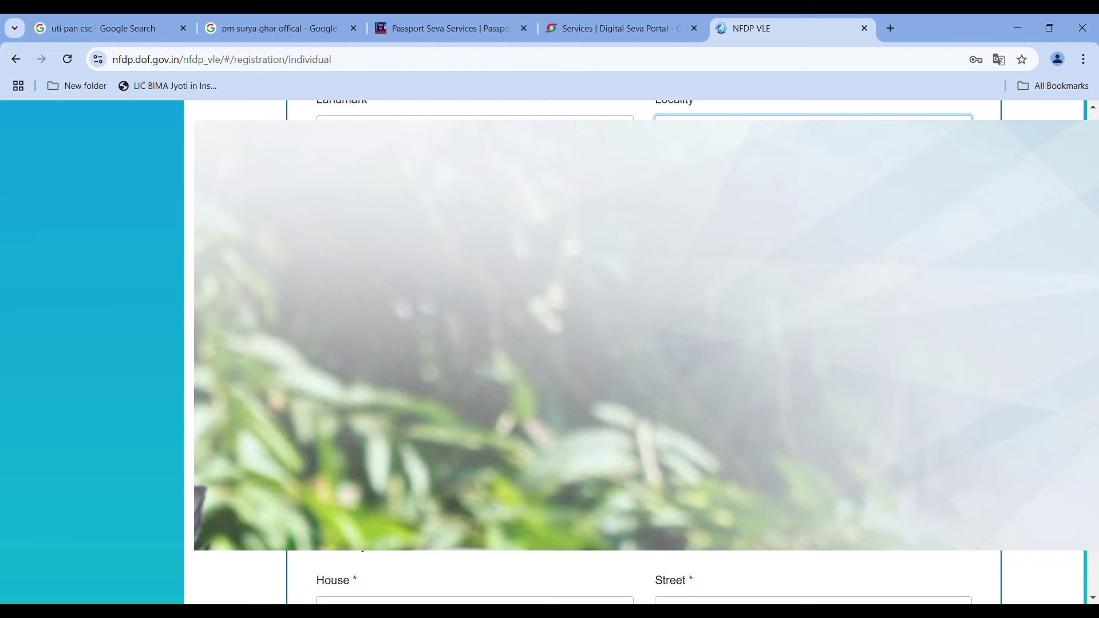
scroll(636, 352, "down", 8)
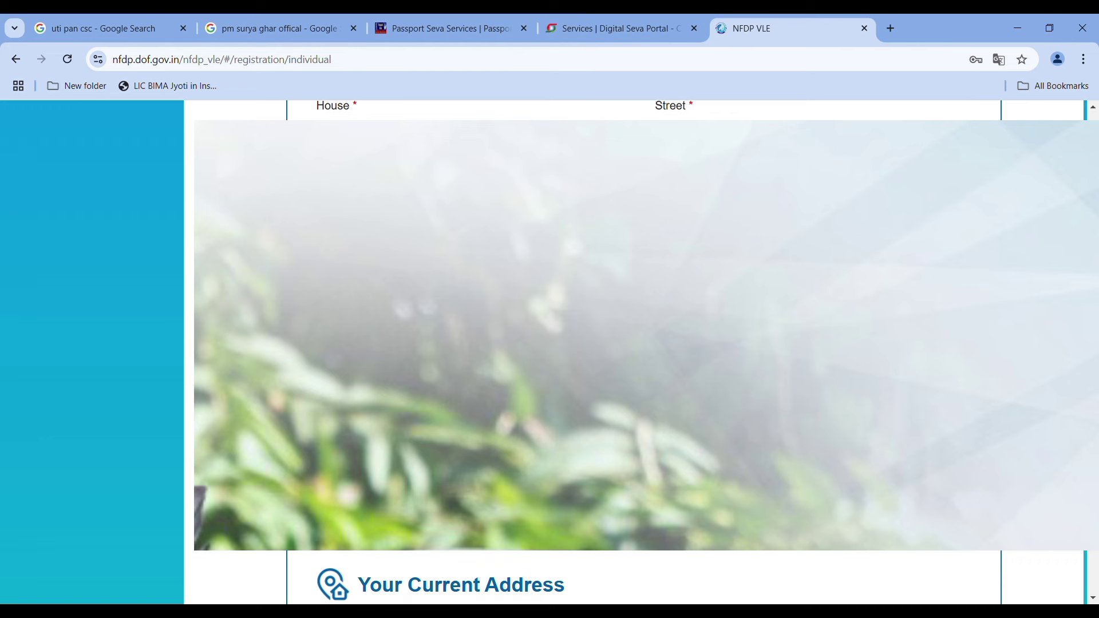
scroll(635, 352, "down", 2)
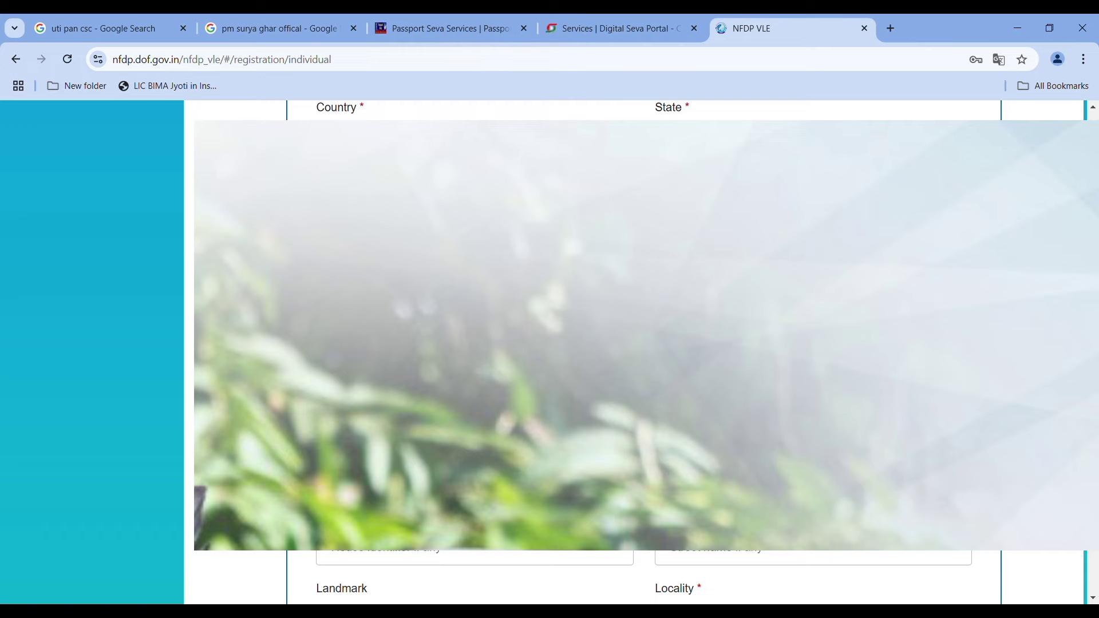
scroll(635, 352, "down", 5)
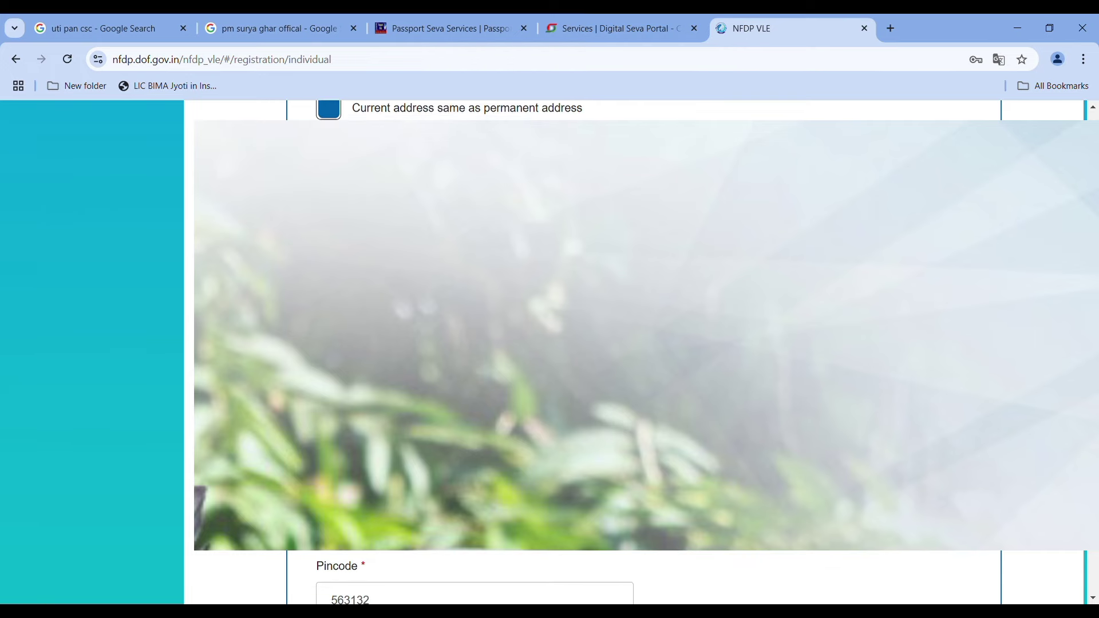
scroll(635, 352, "down", 3)
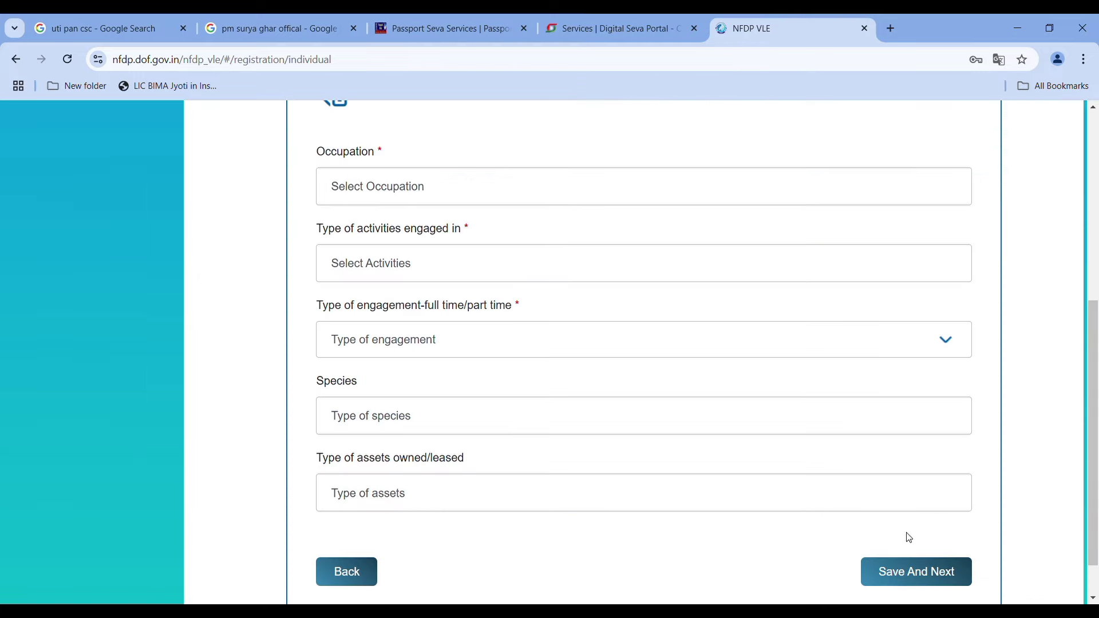
- Pick SALES & MARKETING from the Select Occupation list
left_click_drag(1097, 429, 1098, 334)
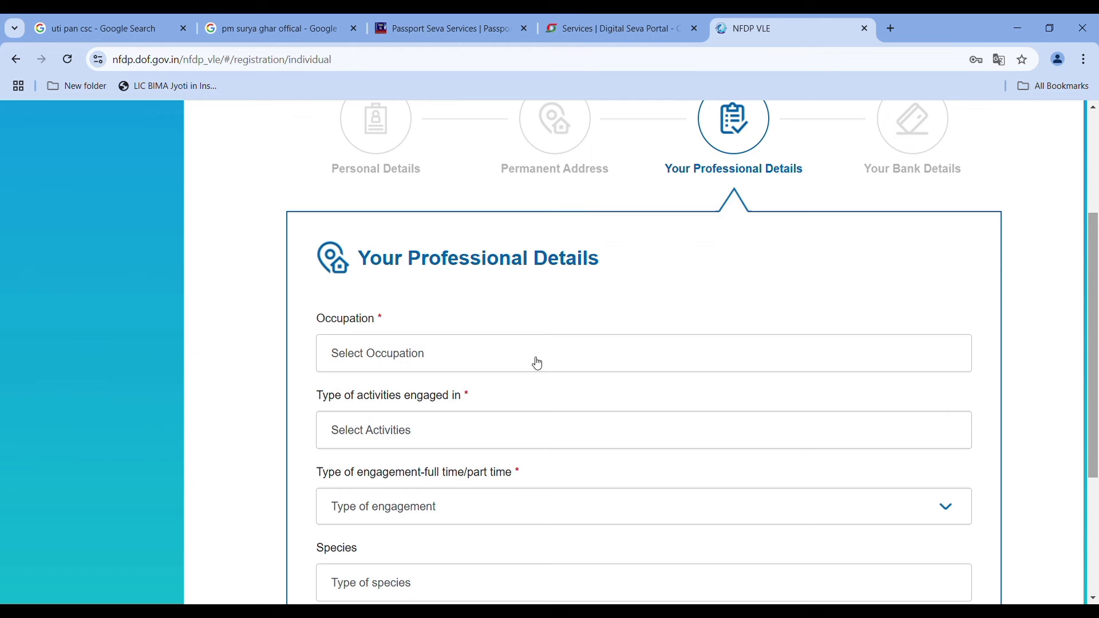
scroll(650, 363, "down", 1)
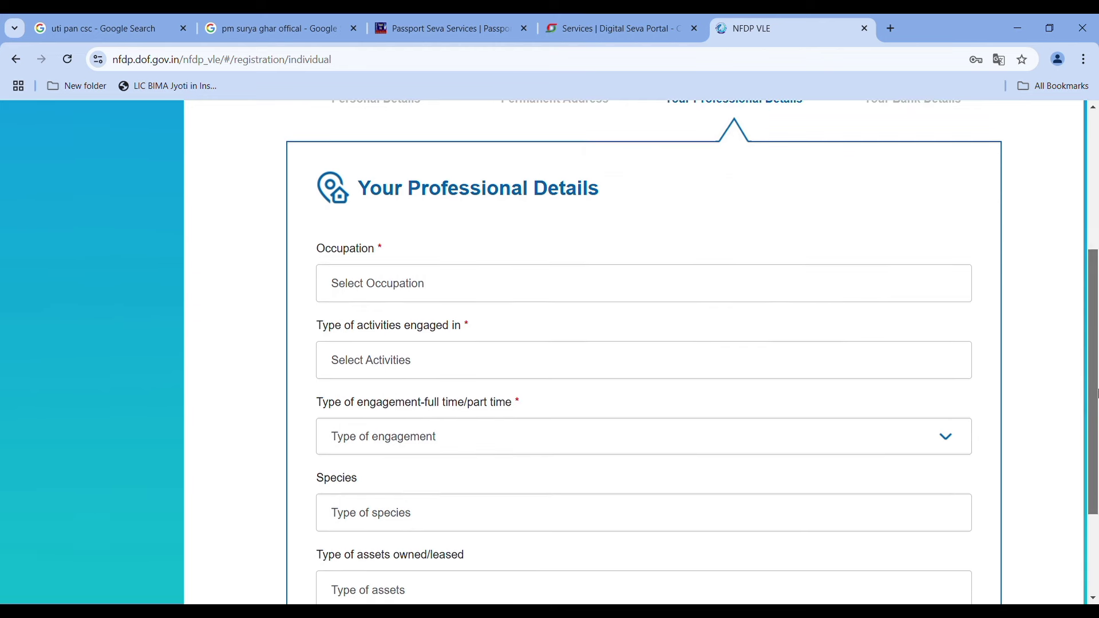
left_click(670, 290)
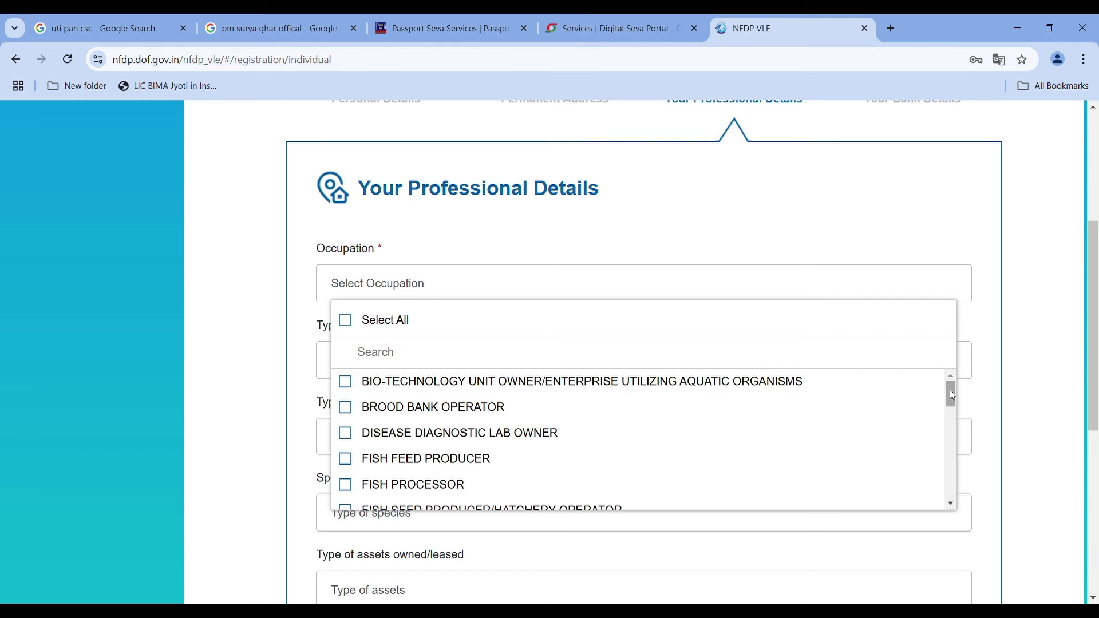
left_click_drag(950, 391, 950, 417)
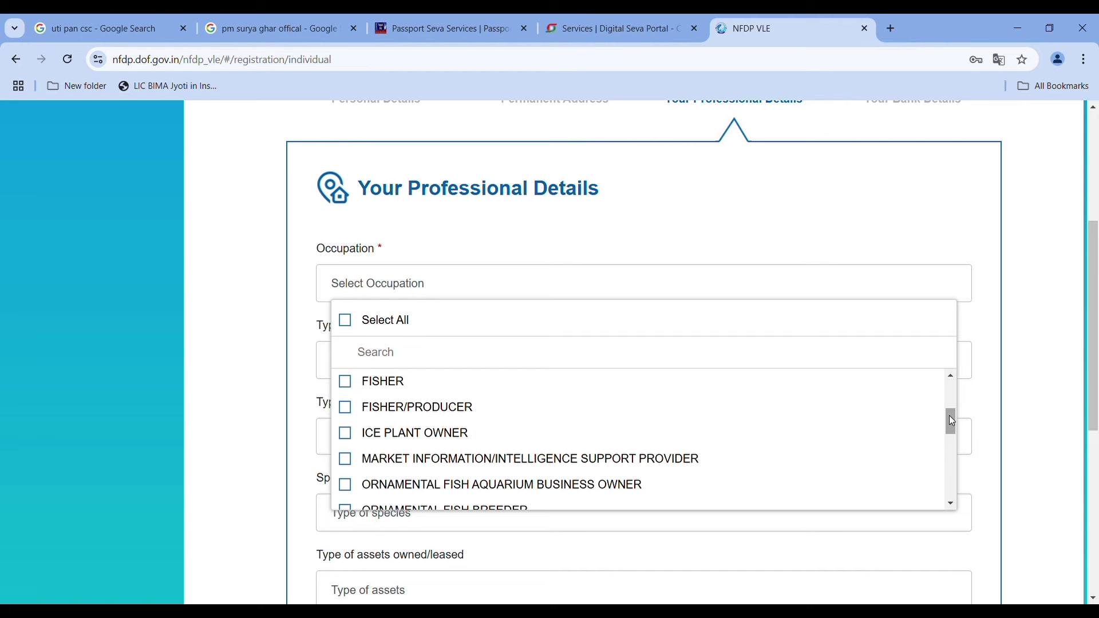
left_click_drag(950, 416, 948, 448)
scroll(950, 468, "down", 2)
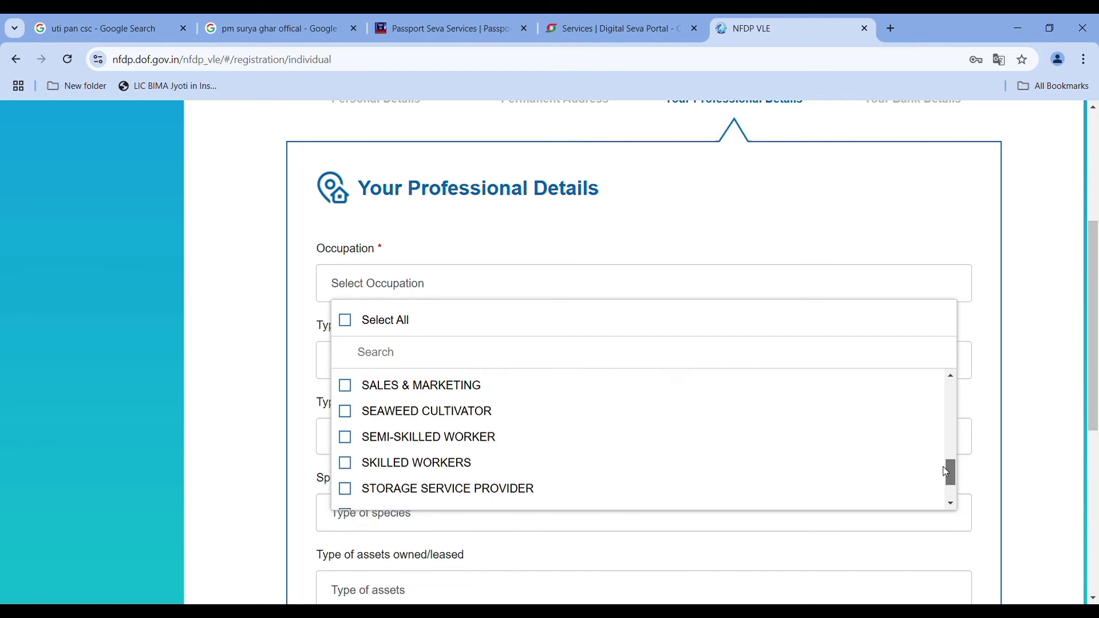
left_click(495, 383)
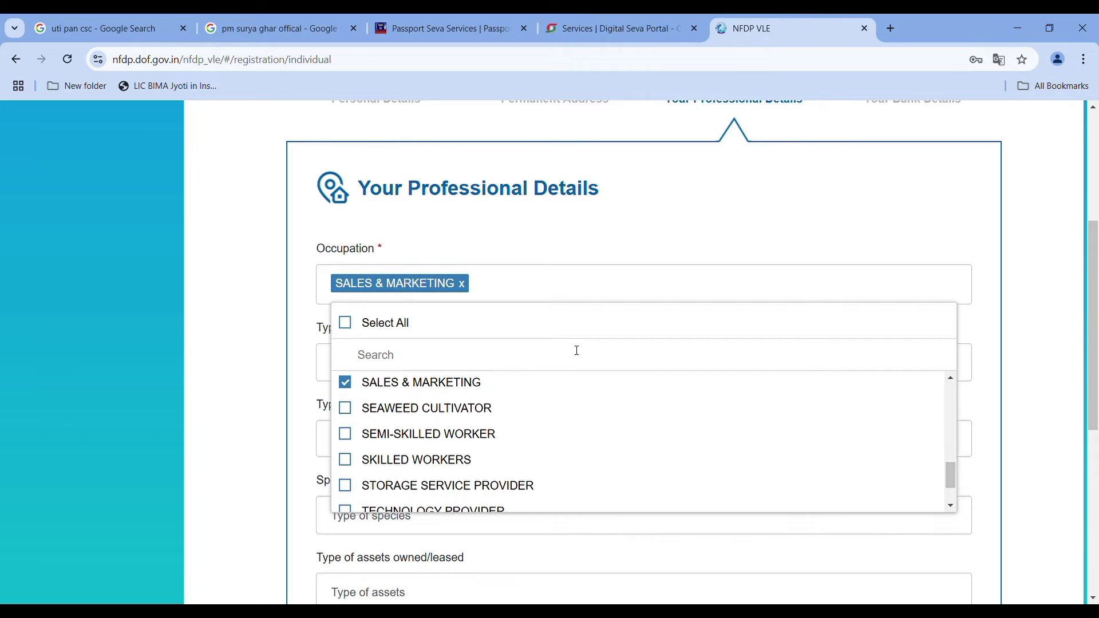
left_click(994, 328)
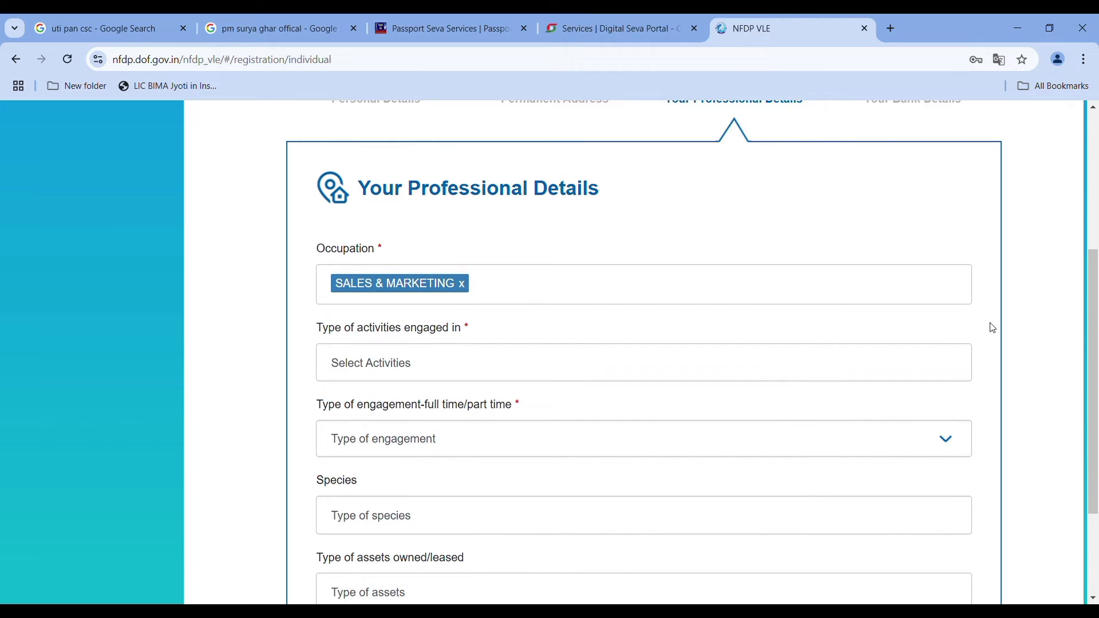
- Tick OTHERS as the activity engaged in
left_click(404, 366)
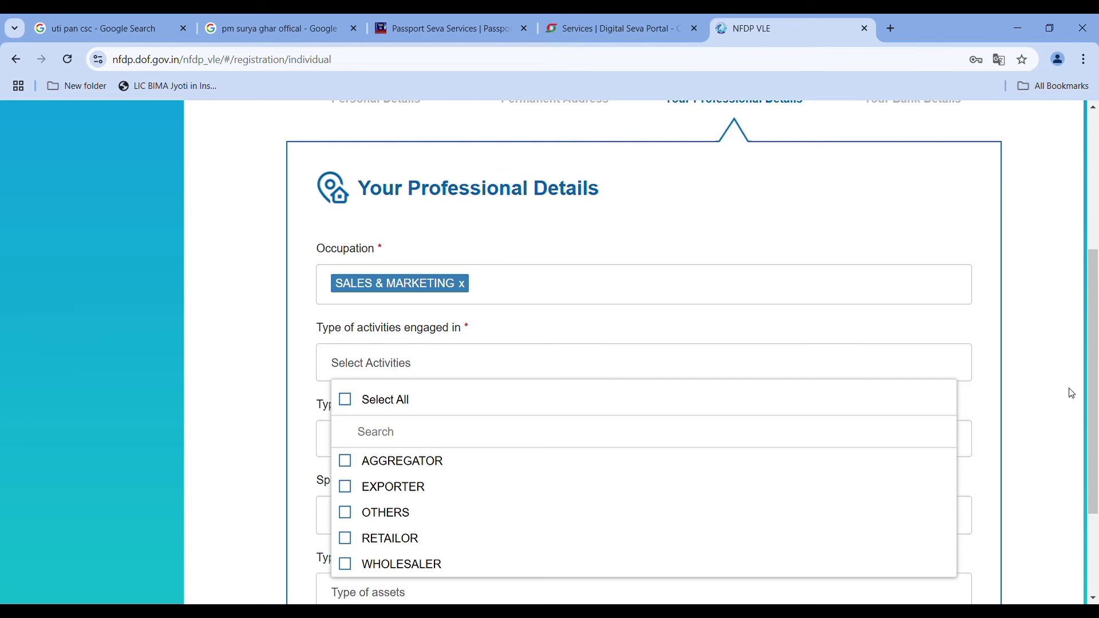
scroll(1071, 367, "down", 2)
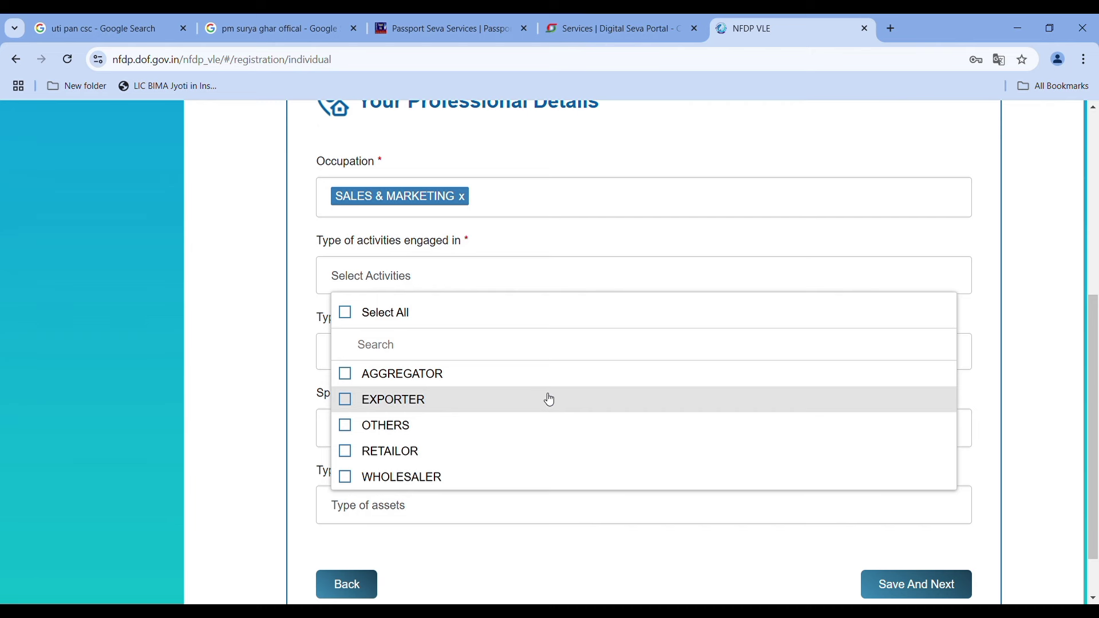
left_click(447, 426)
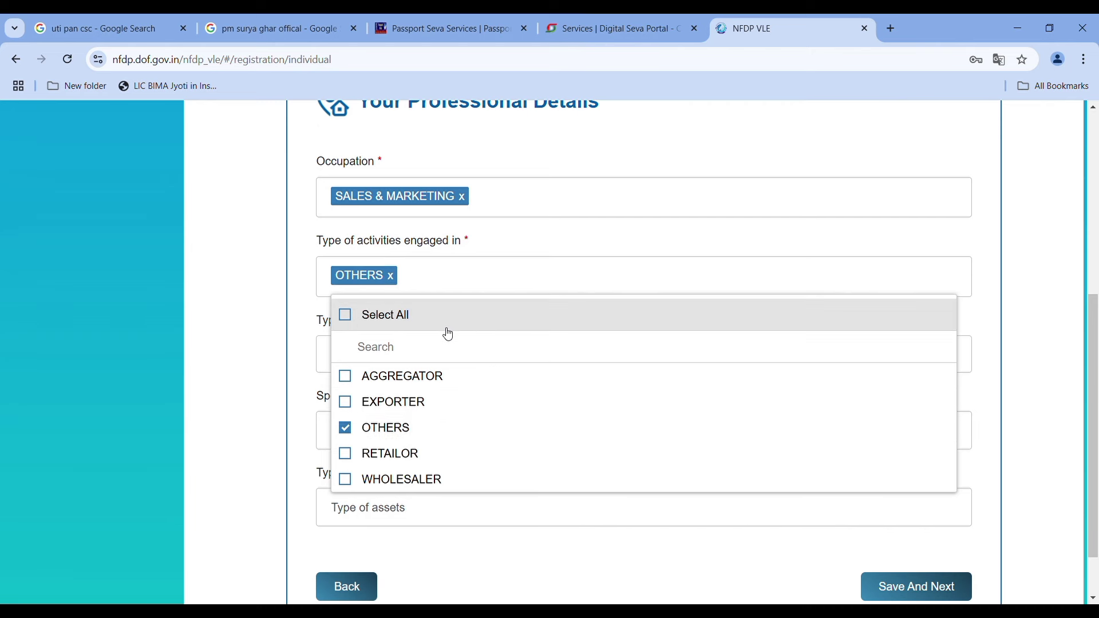
left_click(293, 360)
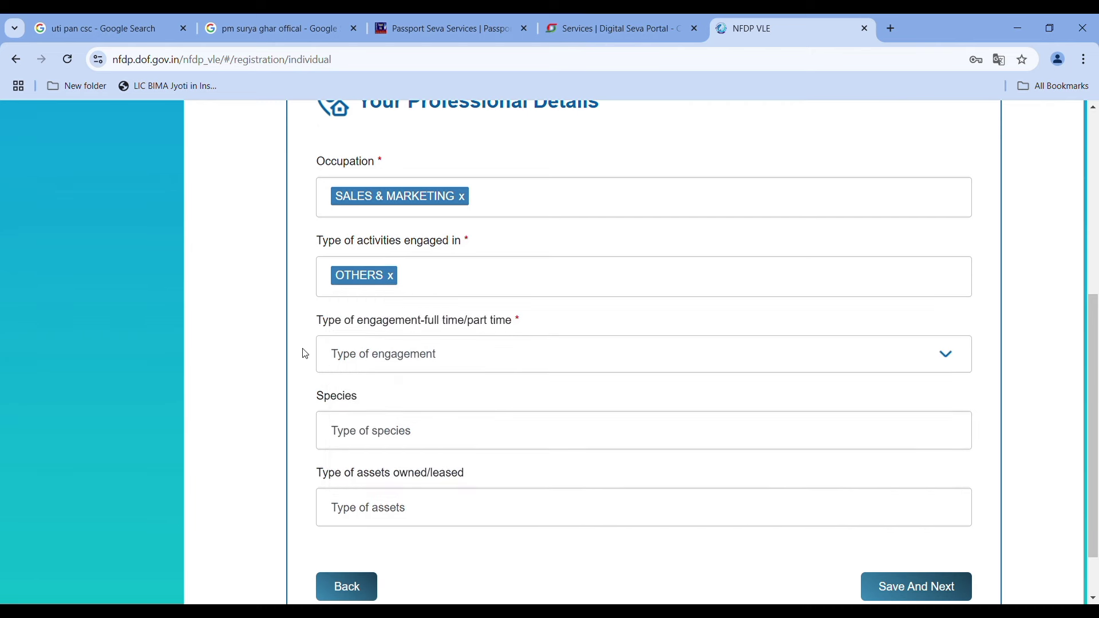
- Choose FULL TIME as the type of engagement
left_click(430, 356)
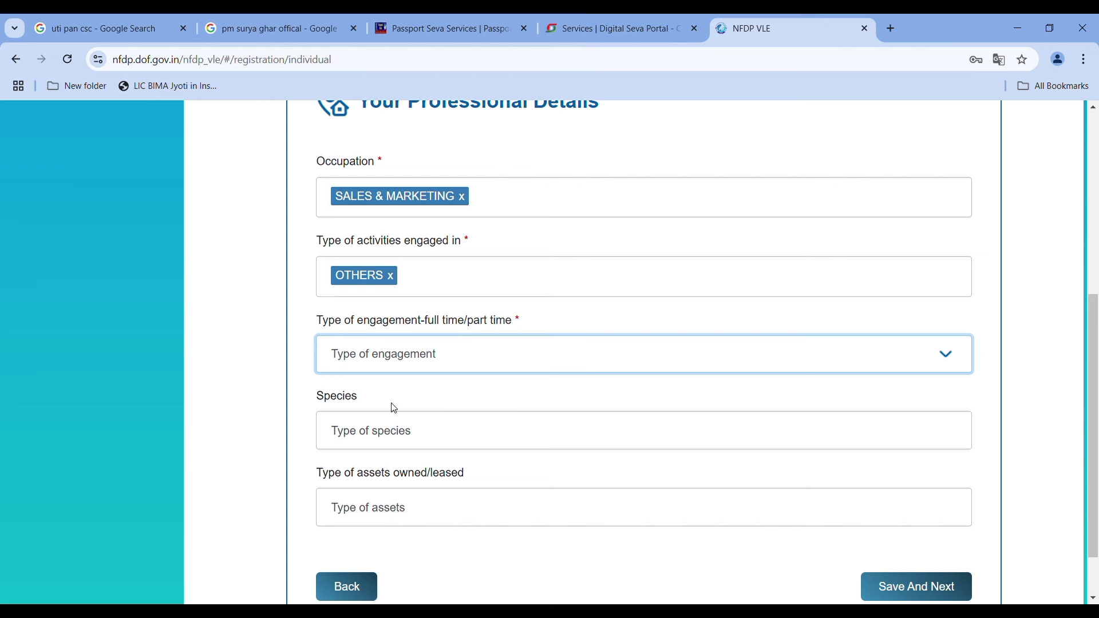
left_click(394, 409)
left_click(402, 433)
scroll(816, 454, "down", 1)
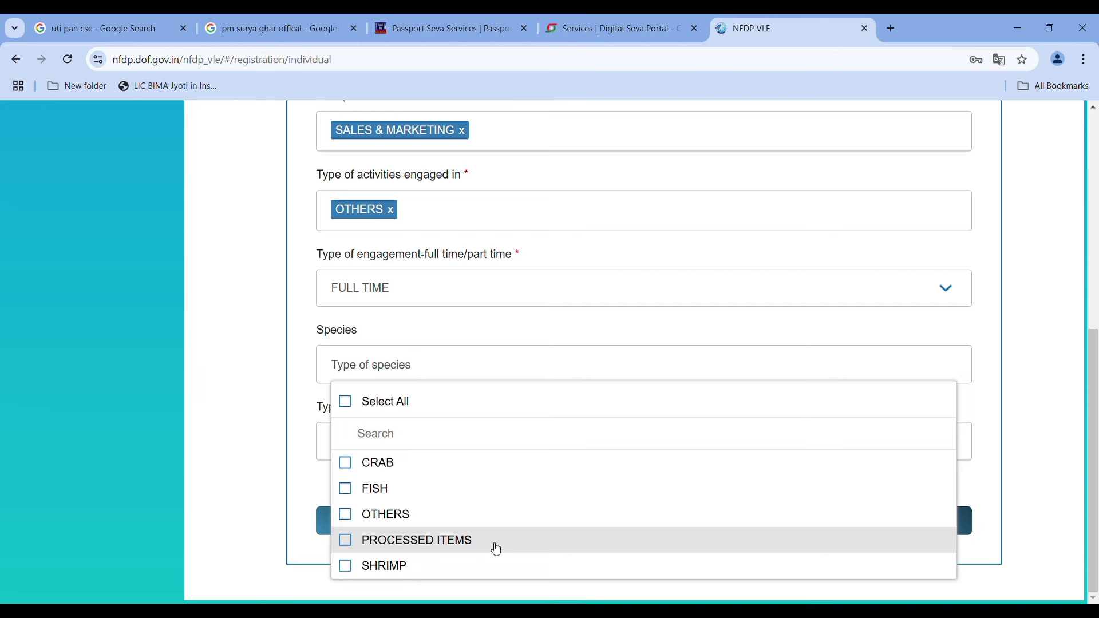
- Tick FISH as the species and MOBILE VENDING VAN as the owned/leased asset
left_click(471, 494)
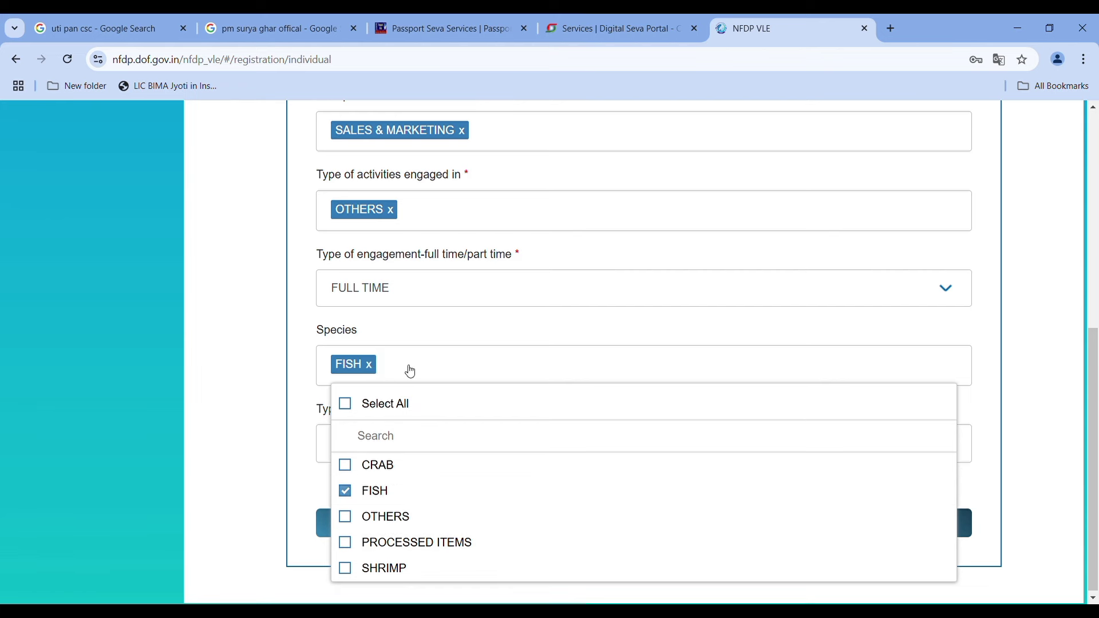
left_click(299, 389)
left_click(519, 450)
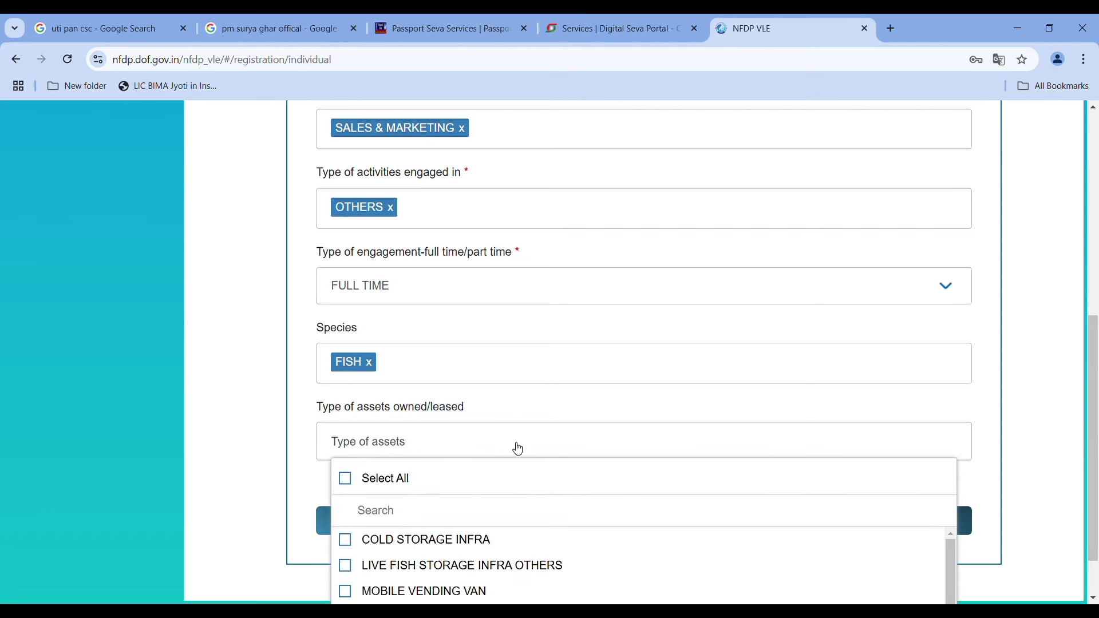
scroll(519, 450, "down", 1)
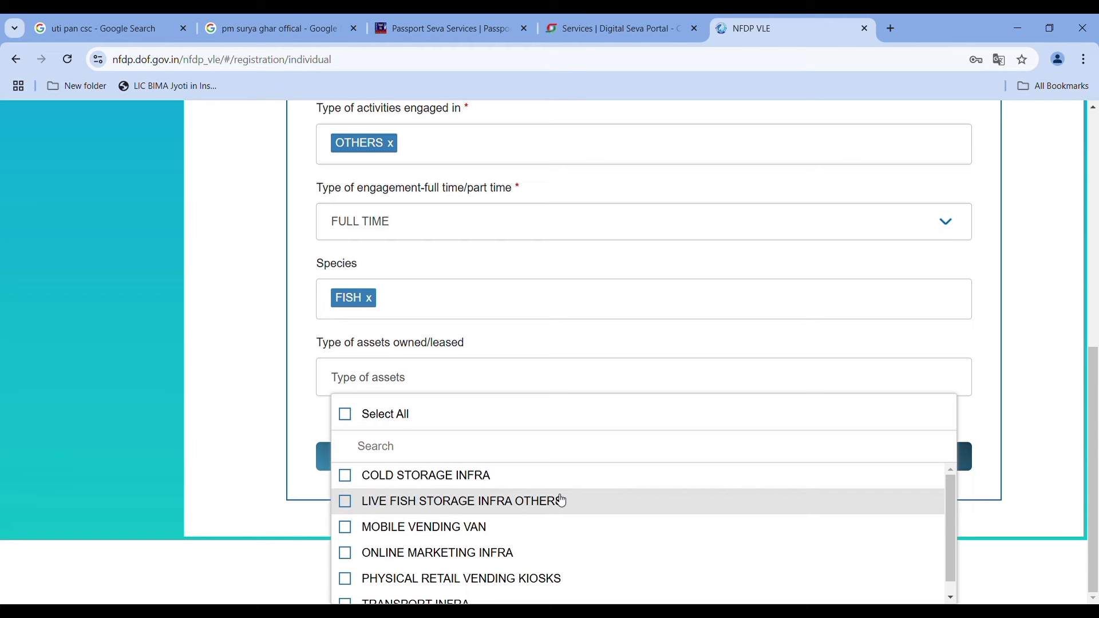
left_click_drag(950, 499, 955, 523)
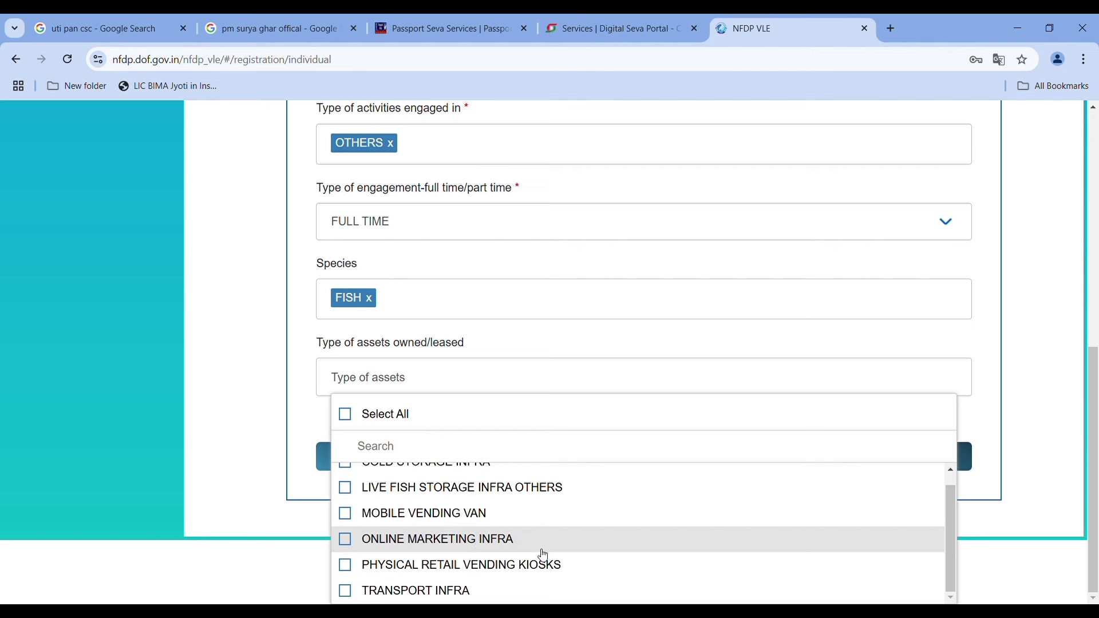
left_click(500, 517)
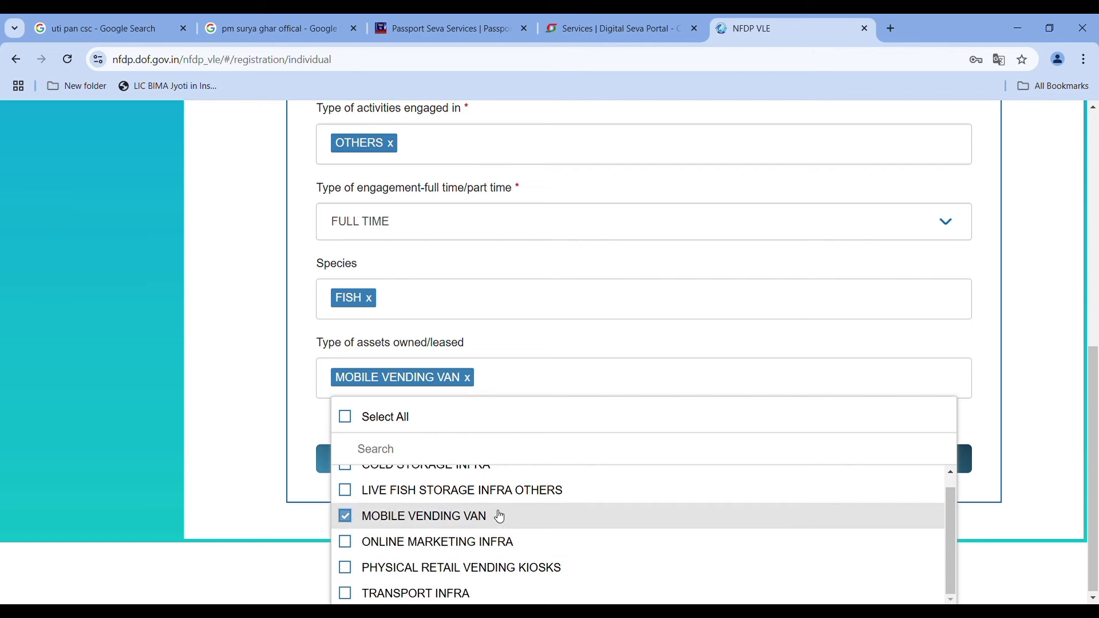
left_click(573, 382)
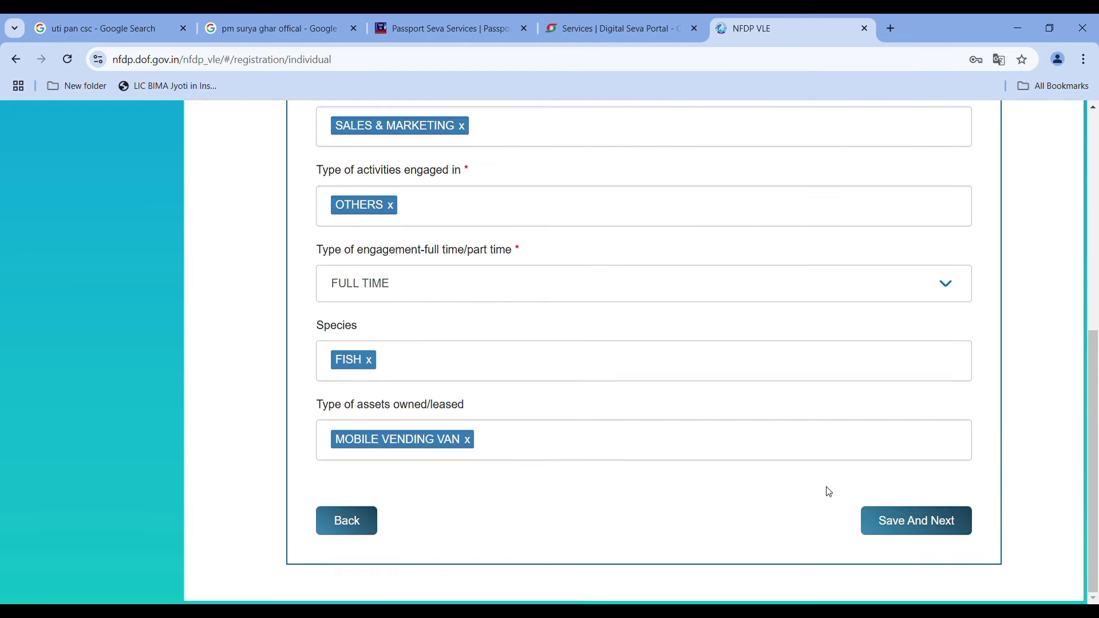
- Save the professional details and review the bank details step listing NANDANI SAHAKARI BANK LTD
left_click(948, 522)
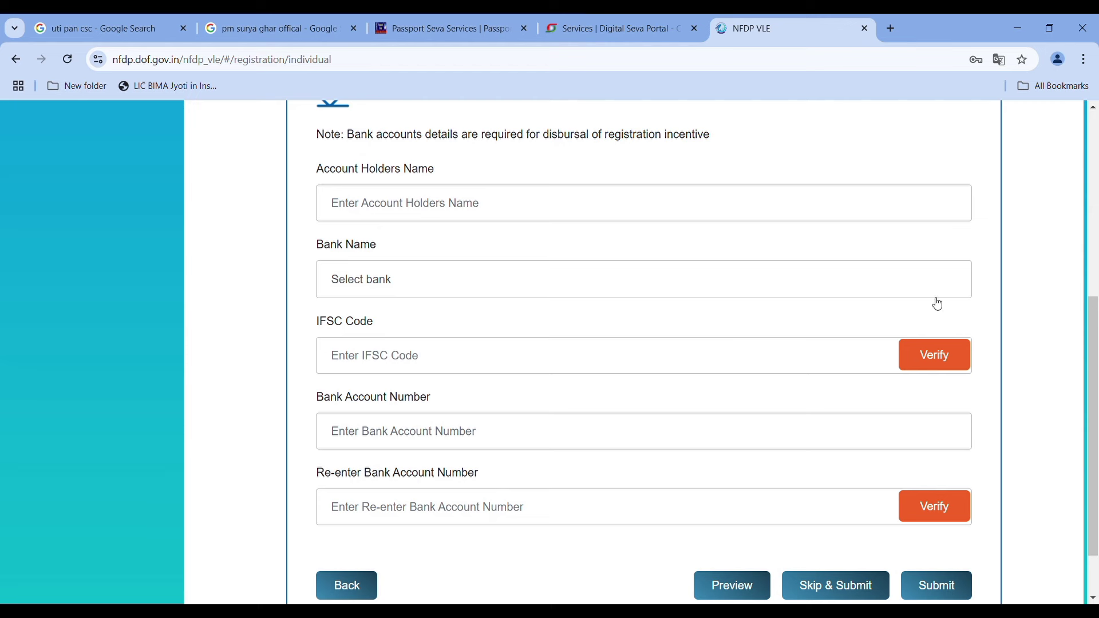
scroll(1096, 289, "up", 2)
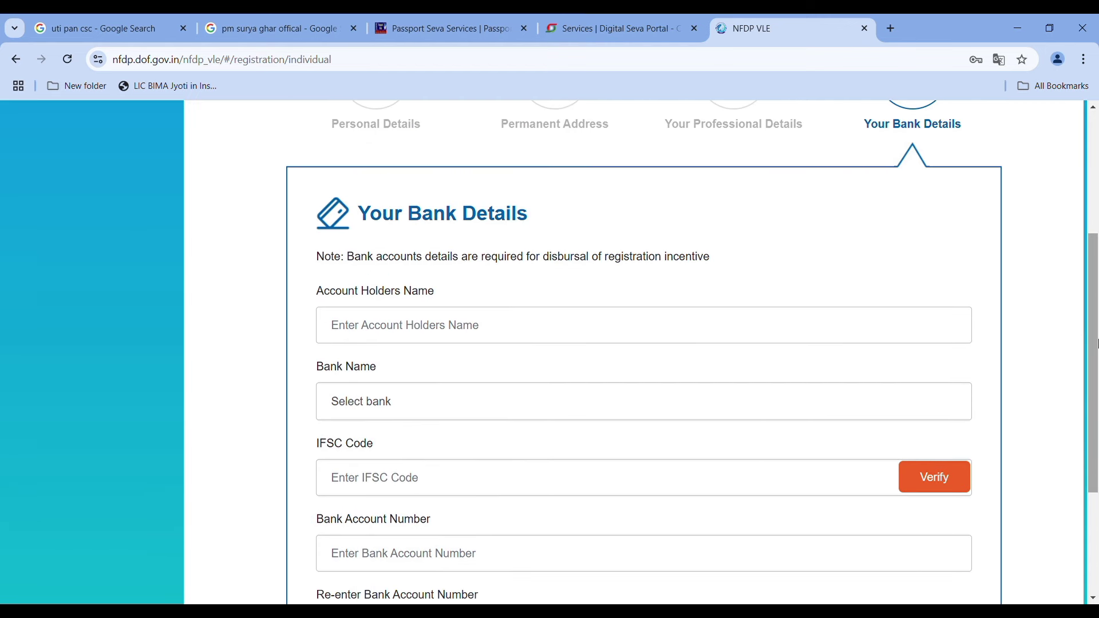
scroll(1096, 343, "up", 1)
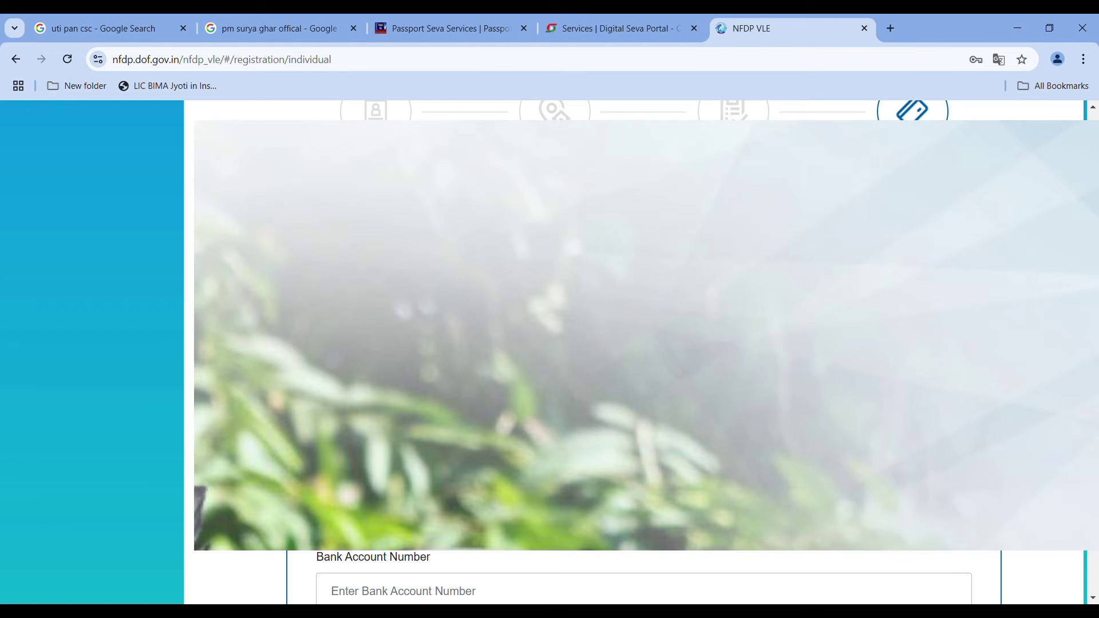
scroll(641, 344, "down", 1)
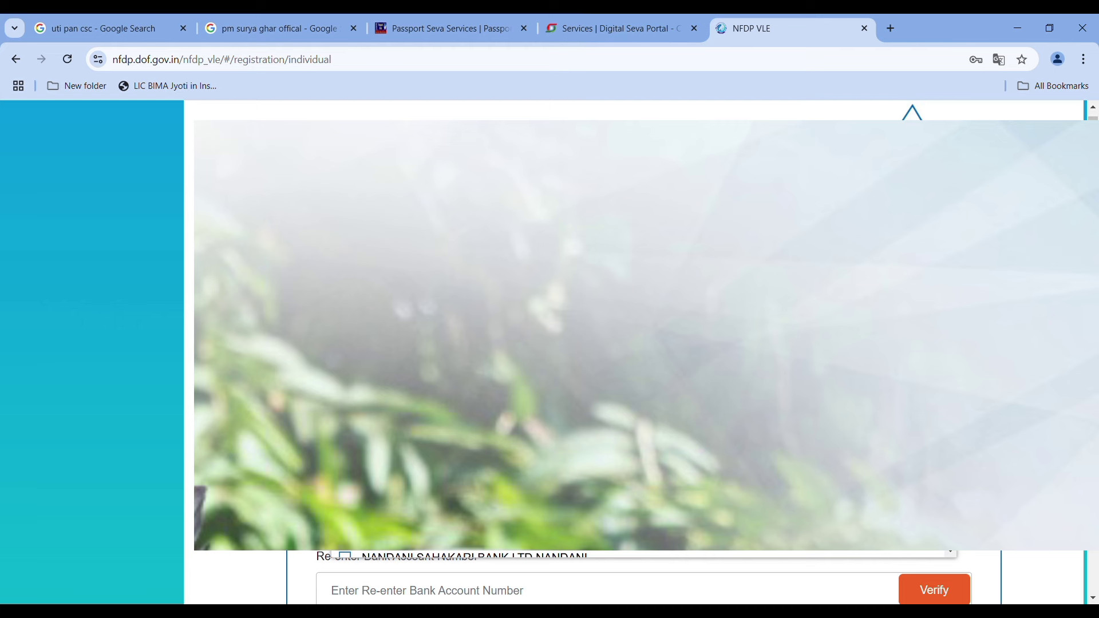
- Browse the Select bank dropdown, close it, and review the name and account number fields
scroll(644, 555, "down", 5)
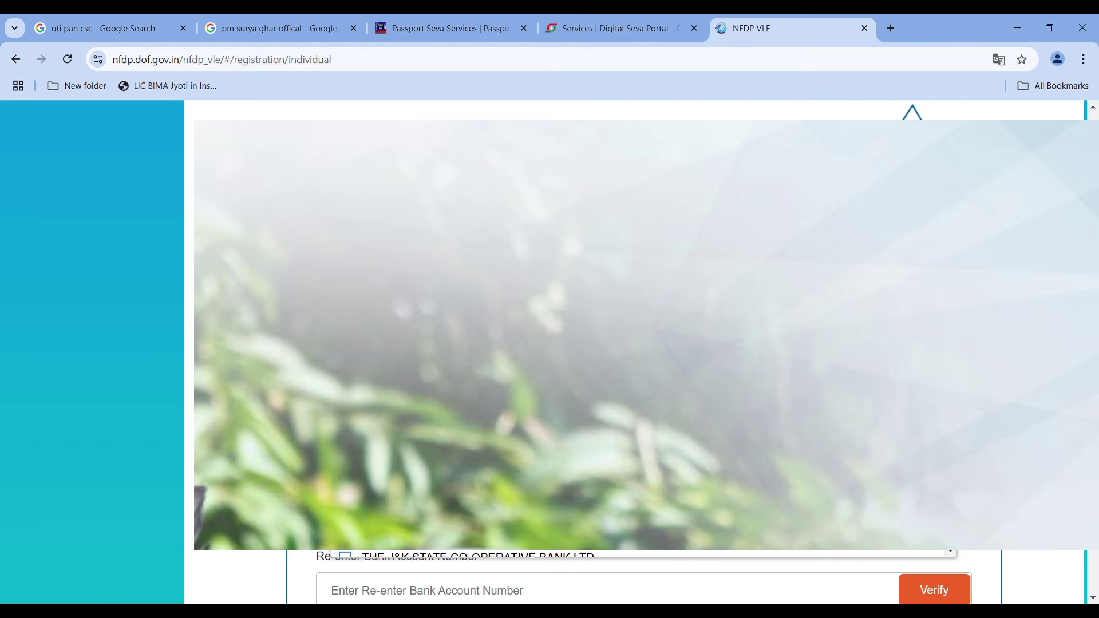
scroll(645, 556, "down", 3)
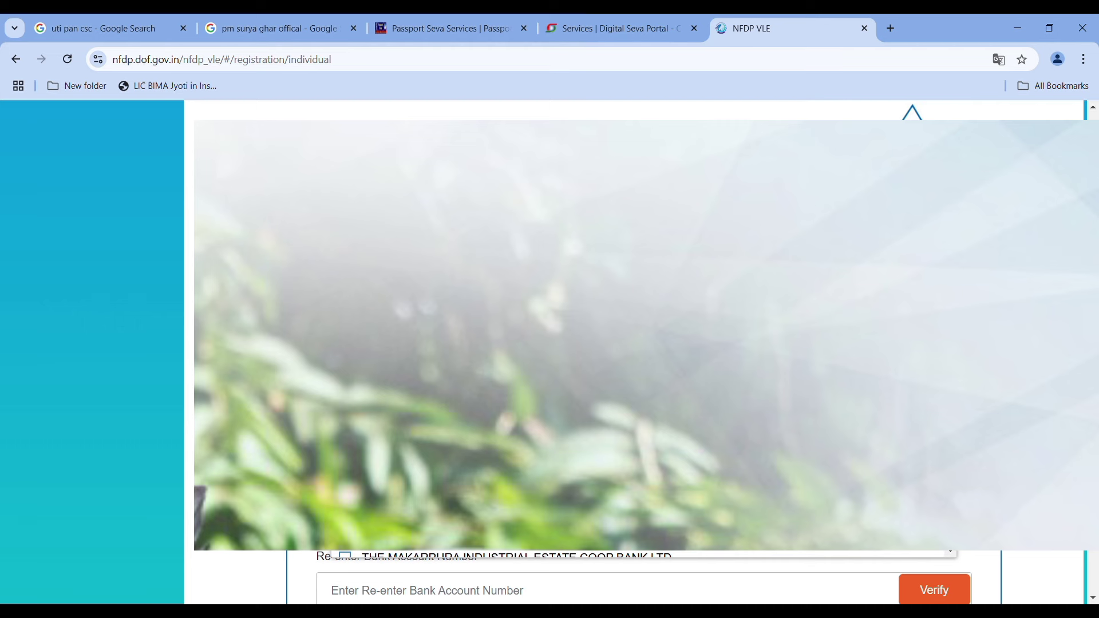
key("Return")
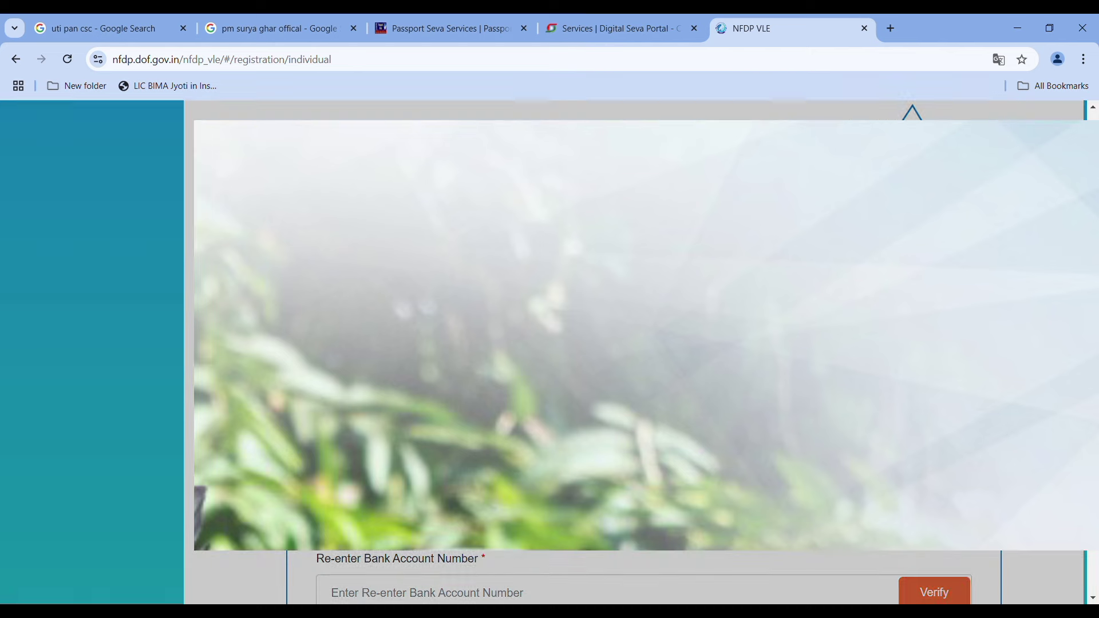
scroll(644, 578, "up", 1)
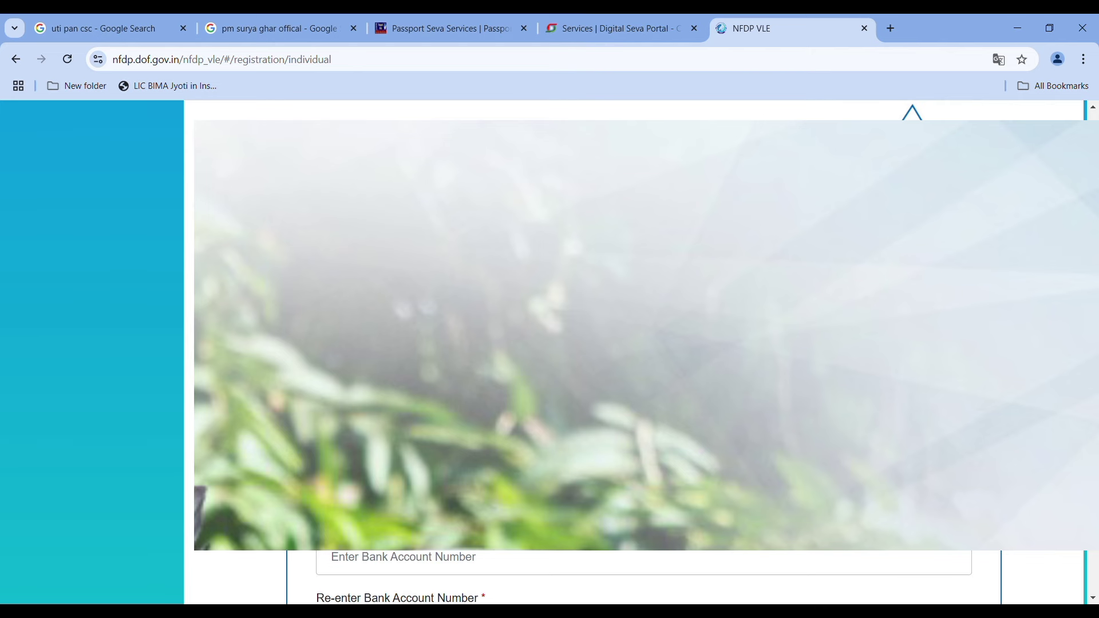
scroll(644, 578, "down", 1)
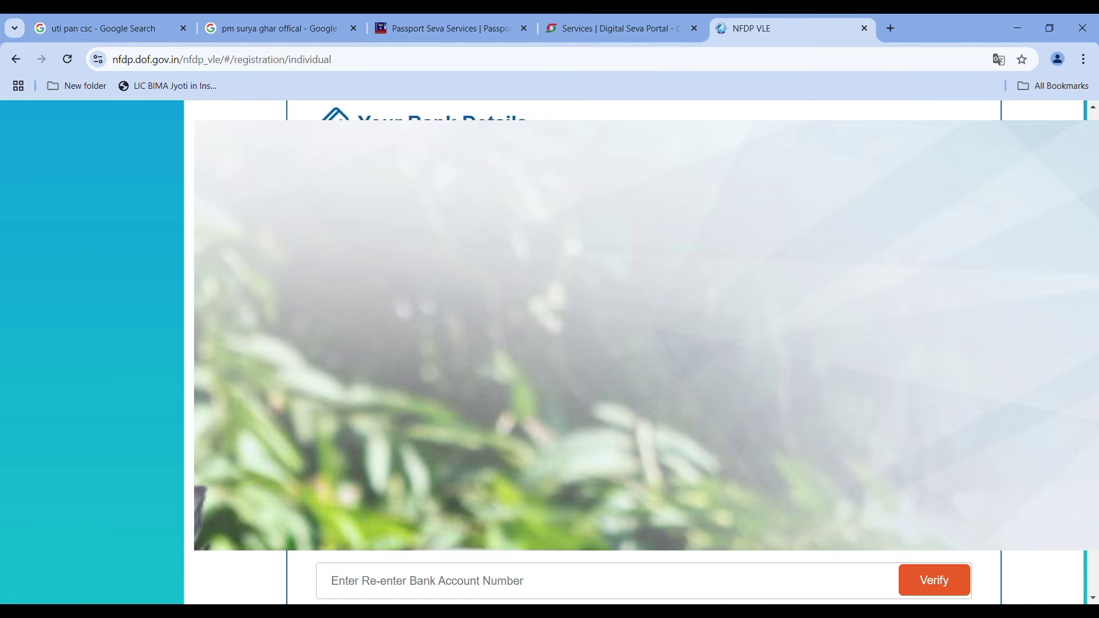
scroll(644, 343, "down", 10)
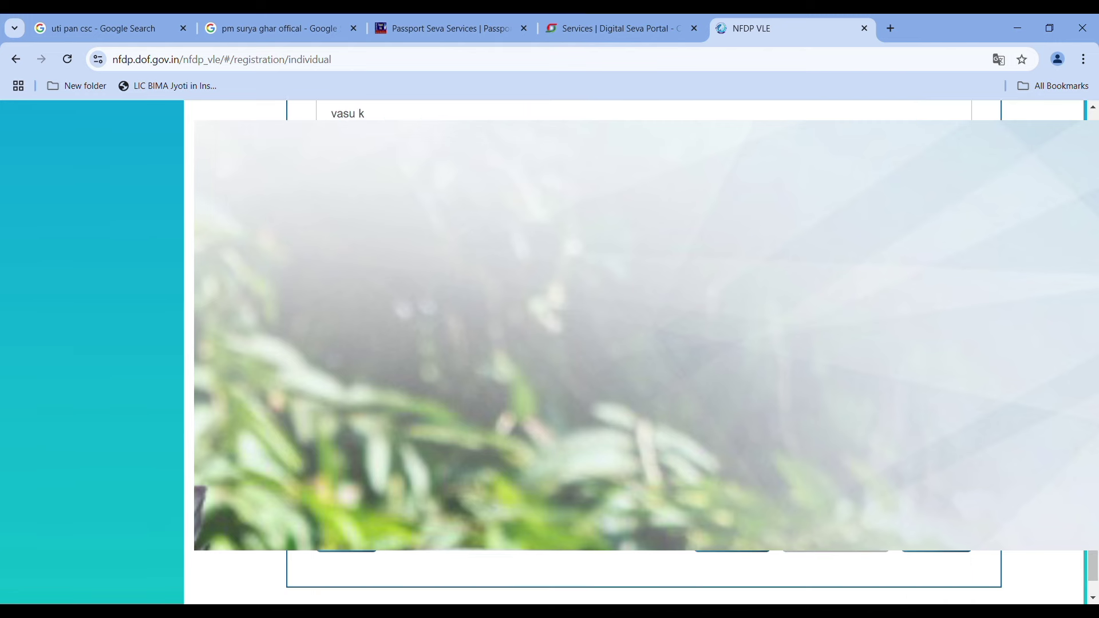